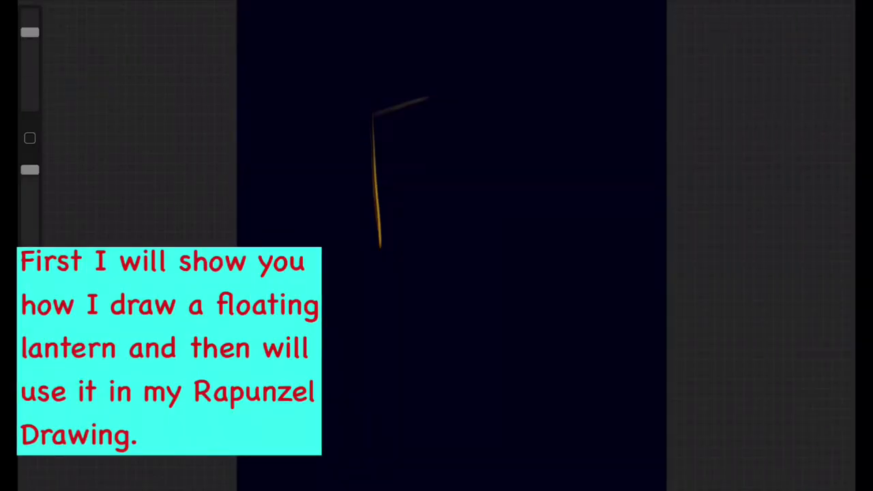
Step: Draw the lantern's middle and right verticals and a curved bottom edge to close the box
mouse_move(374, 115)
mouse_down()
mouse_move(439, 93)
mouse_move(447, 213)
mouse_up()
mouse_move(437, 92)
mouse_down()
mouse_move(515, 103)
mouse_move(526, 238)
mouse_move(447, 245)
mouse_up()
drag(374, 119, 379, 288)
drag(371, 152, 379, 290)
mouse_move(376, 252)
mouse_down()
mouse_move(380, 300)
mouse_move(490, 277)
mouse_move(525, 295)
mouse_up()
drag(527, 109, 528, 300)
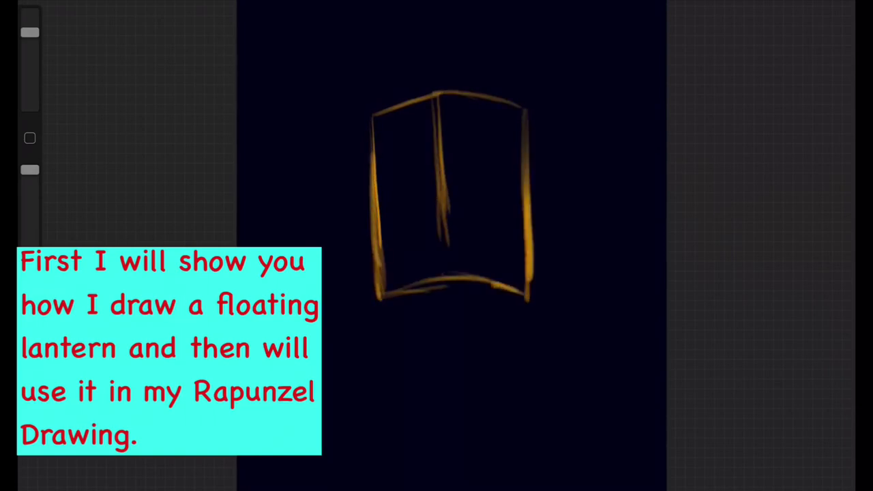
drag(383, 296, 525, 292)
drag(379, 300, 489, 311)
drag(409, 308, 529, 300)
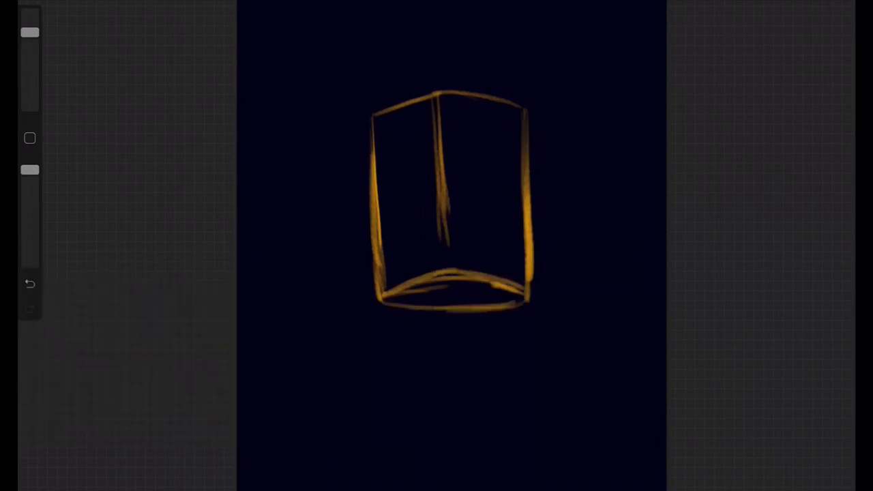
mouse_move(377, 304)
mouse_down()
mouse_move(516, 304)
mouse_move(507, 308)
mouse_up()
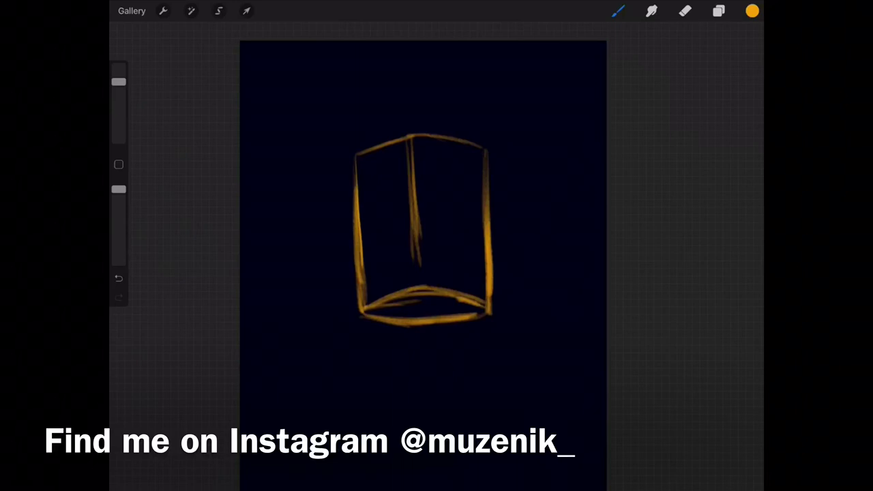
Step: Paint solid orange across the lantern's lower half, from left edge to right edge
mouse_move(366, 236)
mouse_down()
mouse_move(366, 292)
mouse_move(361, 225)
mouse_move(409, 223)
mouse_move(361, 307)
mouse_move(416, 274)
mouse_up()
mouse_move(404, 217)
mouse_down()
mouse_move(413, 292)
mouse_move(438, 285)
mouse_up()
drag(450, 218, 470, 277)
drag(478, 214, 480, 287)
mouse_move(443, 213)
mouse_down()
mouse_move(484, 225)
mouse_move(481, 286)
mouse_up()
drag(417, 279, 488, 303)
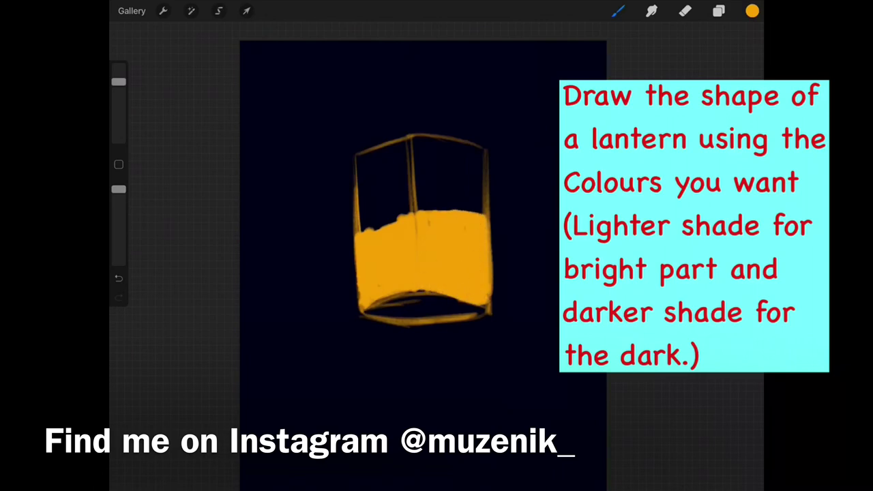
Step: Pick red and paint the lantern's upper-left and upper-right panels
click(752, 11)
drag(681, 320, 614, 320)
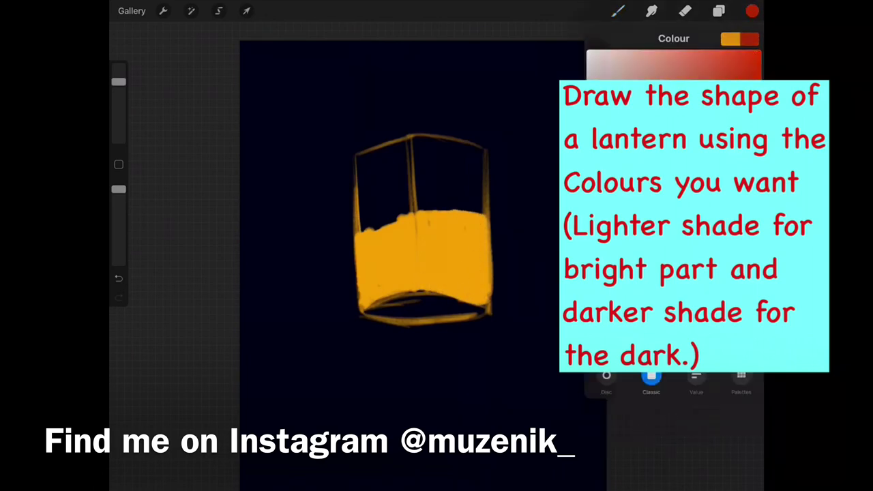
mouse_move(360, 156)
mouse_down()
mouse_move(406, 143)
mouse_move(366, 199)
mouse_move(382, 215)
mouse_up()
drag(399, 149, 402, 201)
drag(361, 210, 372, 230)
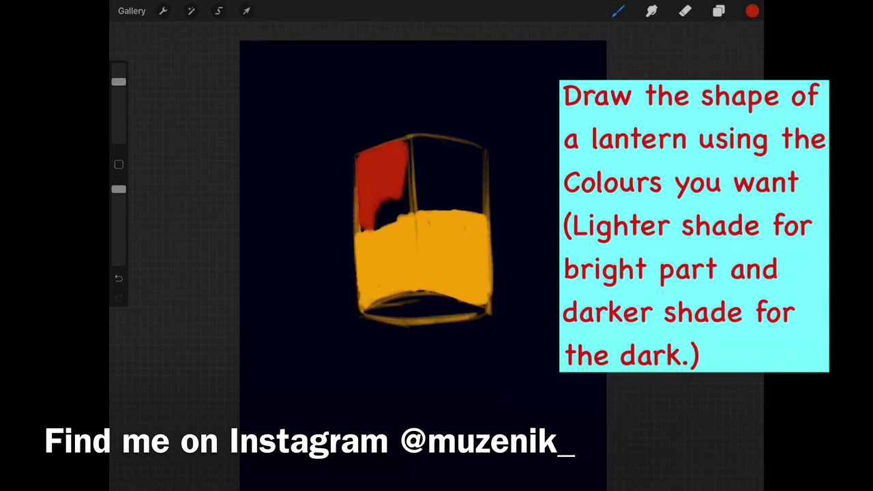
mouse_move(402, 170)
mouse_down()
mouse_move(381, 225)
mouse_move(395, 239)
mouse_move(478, 212)
mouse_move(474, 184)
mouse_move(484, 194)
mouse_up()
Step: Paint a red ellipse around the lantern's bottom rim
drag(380, 306, 468, 308)
click(405, 306)
click(415, 310)
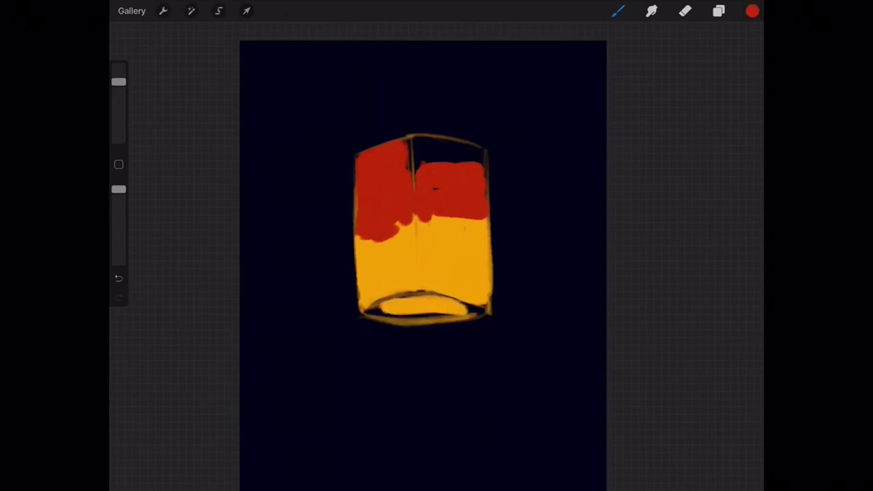
mouse_move(409, 295)
mouse_down()
mouse_move(427, 318)
mouse_move(437, 294)
mouse_move(383, 301)
mouse_move(469, 319)
mouse_up()
Step: Paint a darker red band across the top and darken the bottom ellipse with a smaller brush
click(752, 11)
click(744, 132)
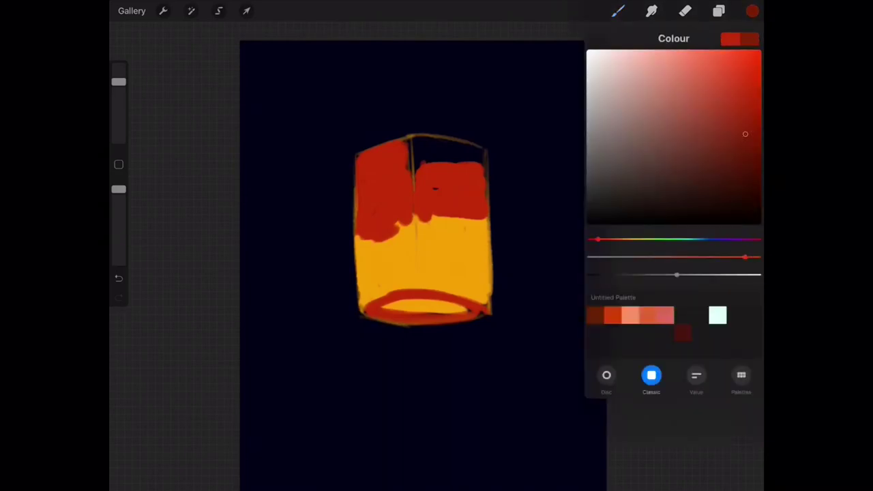
click(752, 11)
mouse_move(412, 143)
mouse_down()
mouse_move(474, 159)
mouse_move(359, 161)
mouse_move(361, 183)
mouse_move(408, 158)
mouse_up()
drag(119, 82, 119, 104)
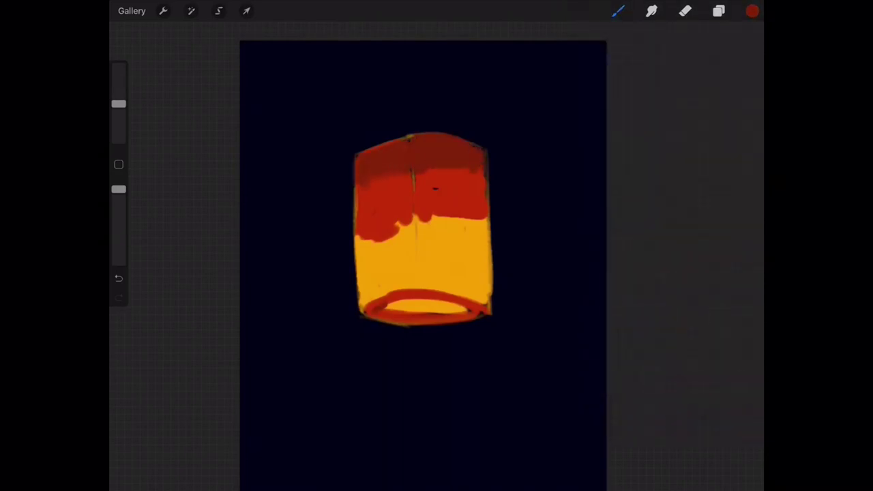
drag(377, 313, 422, 297)
mouse_move(480, 312)
mouse_down()
mouse_move(414, 298)
mouse_move(392, 314)
mouse_move(478, 308)
mouse_move(379, 296)
mouse_up()
Step: Smudge the red, orange and yellow boundaries into a smooth gradient across the lantern body
click(651, 10)
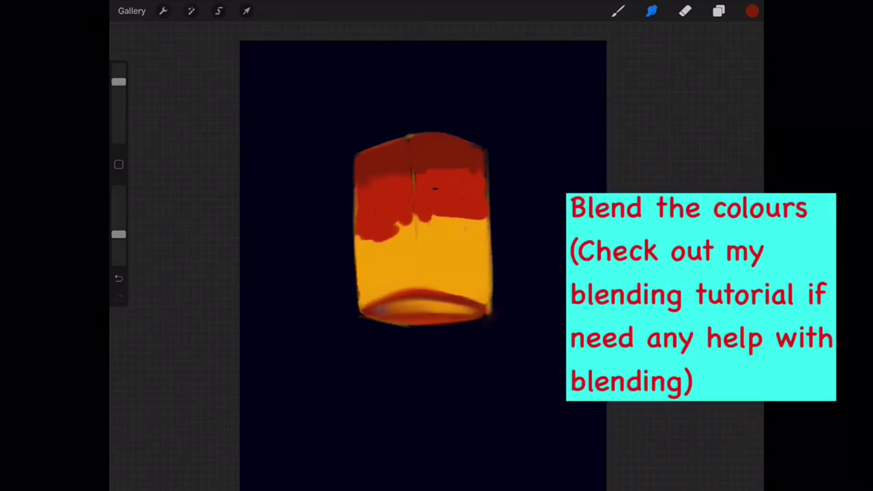
mouse_move(368, 219)
mouse_down()
mouse_move(389, 253)
mouse_move(402, 245)
mouse_up()
drag(119, 81, 119, 75)
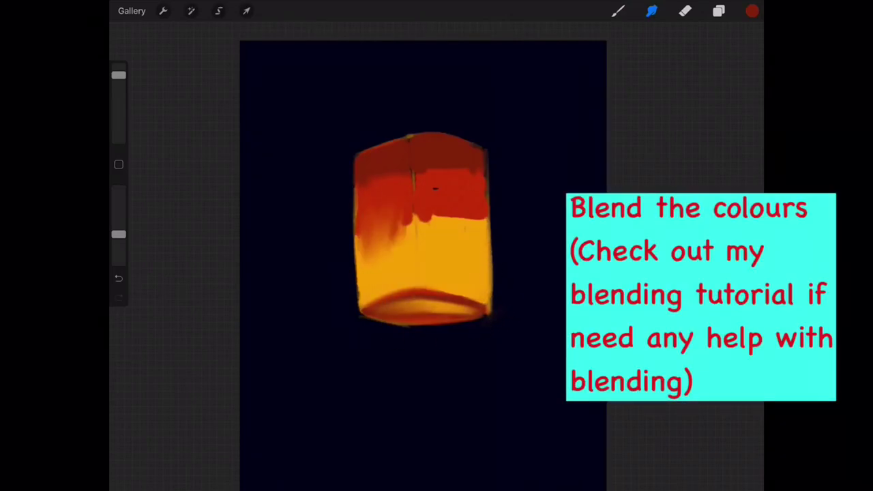
mouse_move(370, 204)
mouse_down()
mouse_move(361, 252)
mouse_move(409, 218)
mouse_up()
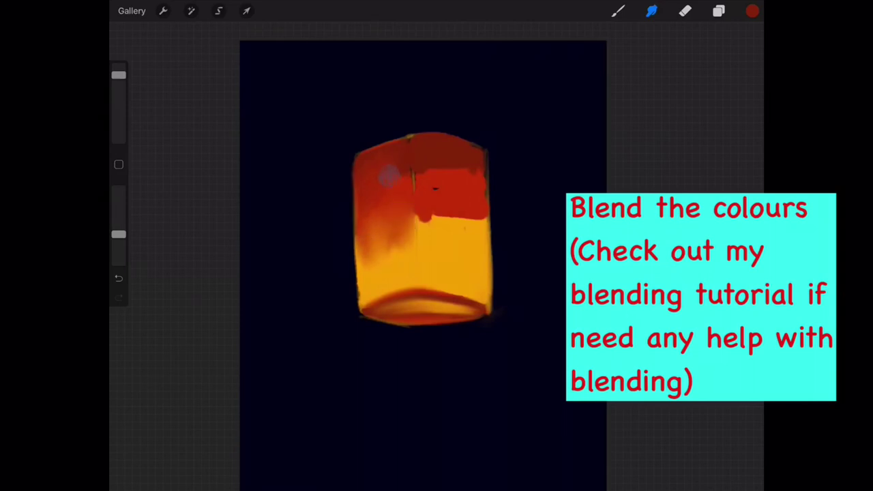
mouse_move(416, 143)
mouse_down()
mouse_move(450, 146)
mouse_move(424, 248)
mouse_move(447, 239)
mouse_move(480, 167)
mouse_up()
mouse_move(477, 198)
mouse_down()
mouse_move(450, 238)
mouse_move(481, 168)
mouse_move(429, 225)
mouse_move(438, 243)
mouse_move(422, 252)
mouse_up()
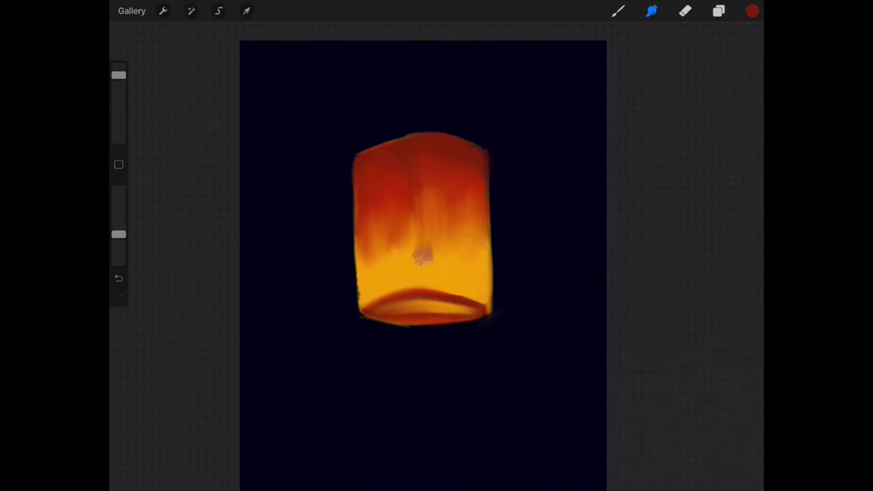
mouse_move(375, 230)
mouse_down()
mouse_move(366, 238)
mouse_move(467, 255)
mouse_move(402, 242)
mouse_move(367, 251)
mouse_up()
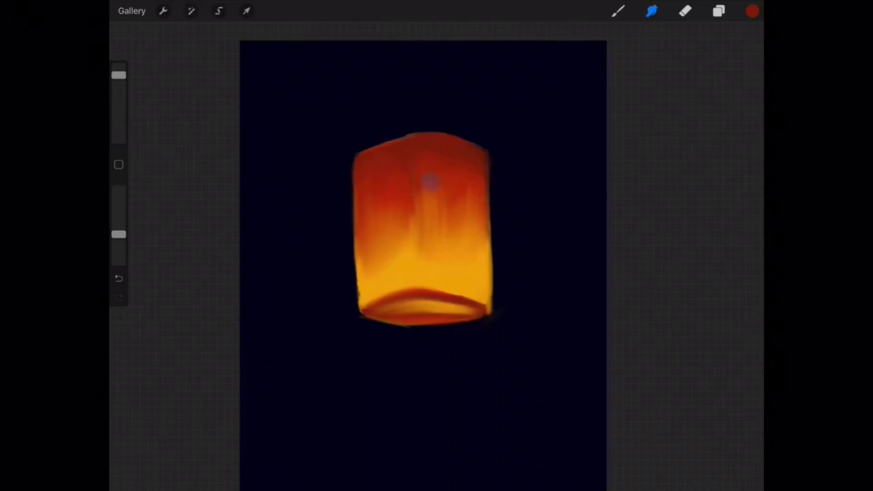
drag(429, 181, 423, 184)
mouse_move(427, 214)
mouse_down()
mouse_move(391, 218)
mouse_move(433, 250)
mouse_move(425, 265)
mouse_move(470, 262)
mouse_move(408, 267)
mouse_move(370, 259)
mouse_up()
Step: Erase stray paint at the lantern's right edge and soften the bottom-right corner and rim
click(685, 11)
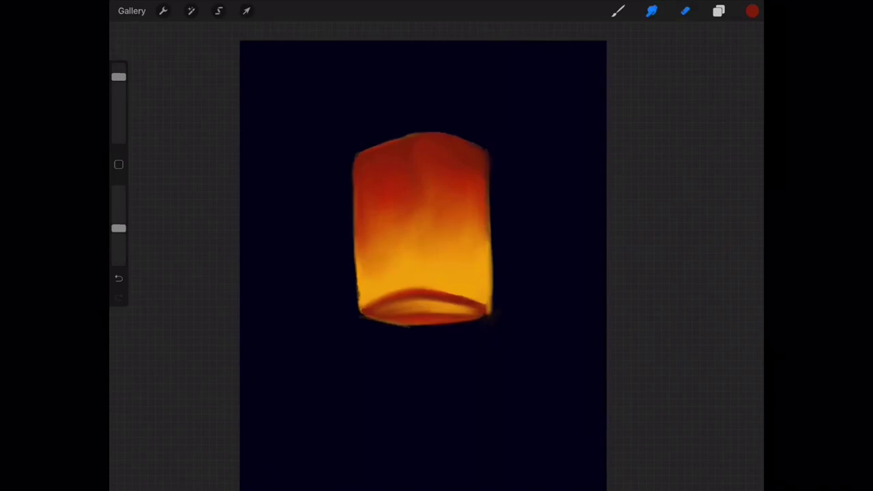
mouse_move(496, 264)
mouse_down()
mouse_move(497, 307)
mouse_move(496, 228)
mouse_up()
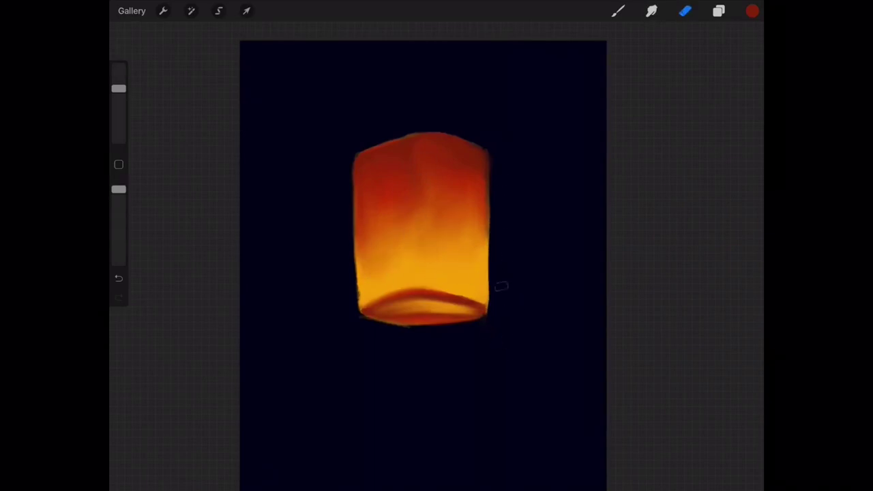
click(651, 11)
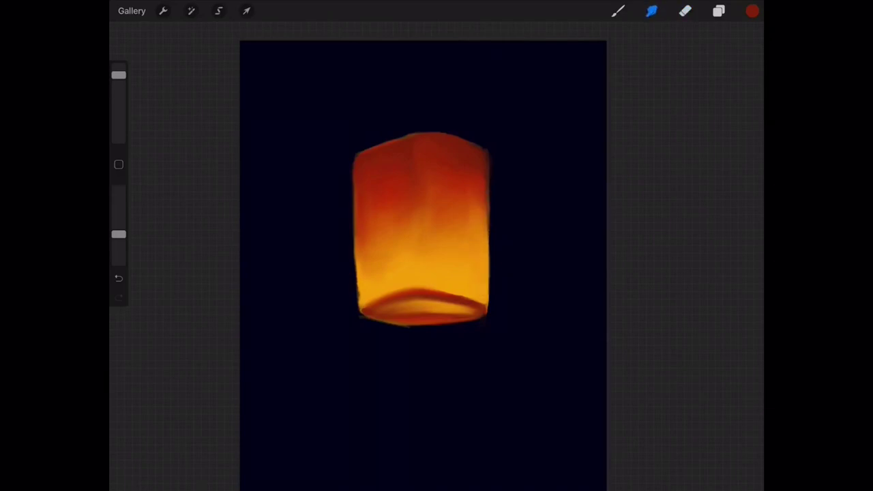
mouse_move(497, 265)
mouse_down()
mouse_move(488, 321)
mouse_move(377, 323)
mouse_up()
drag(423, 232, 440, 225)
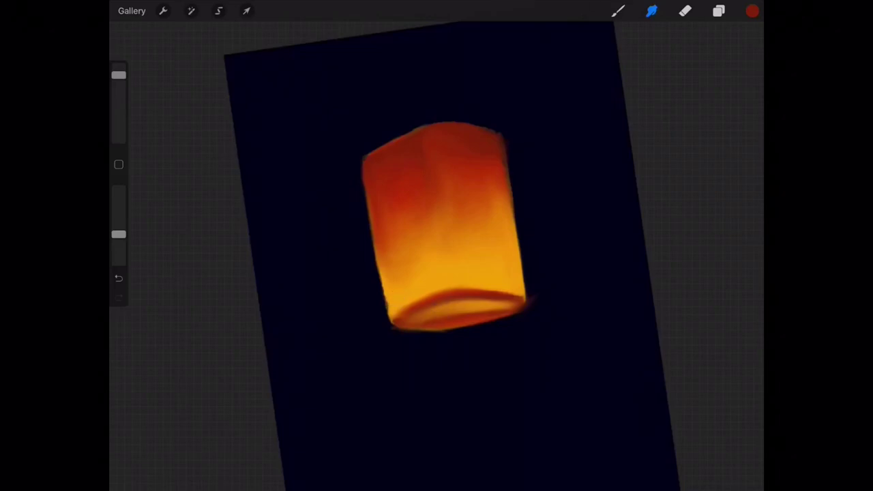
Step: Sample the rim's orange and brush a brighter highlight along the lower rim
click(444, 310)
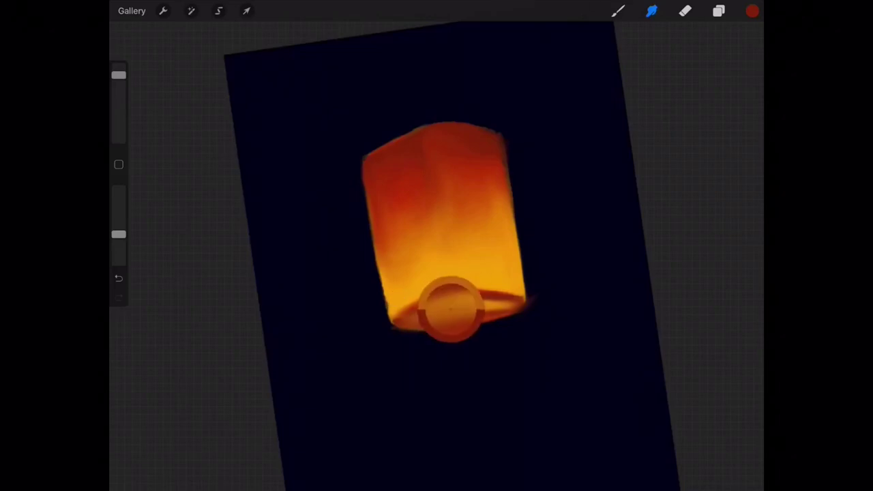
click(617, 11)
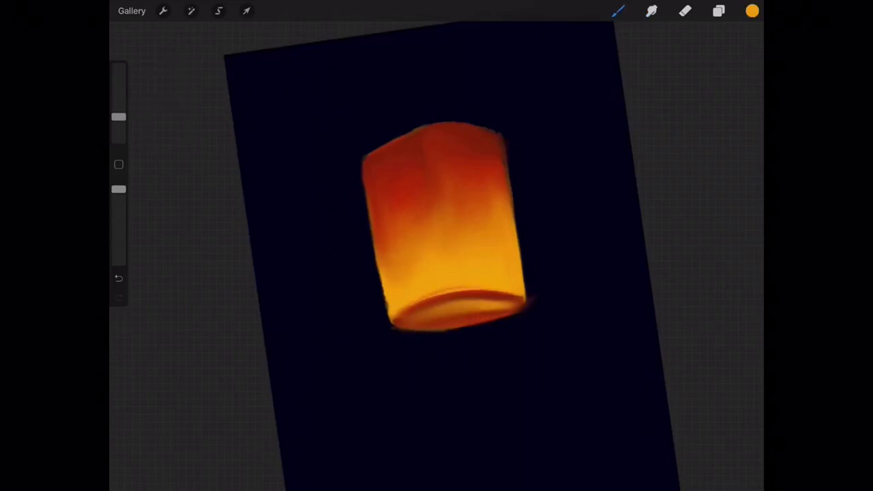
key(ctrl+z)
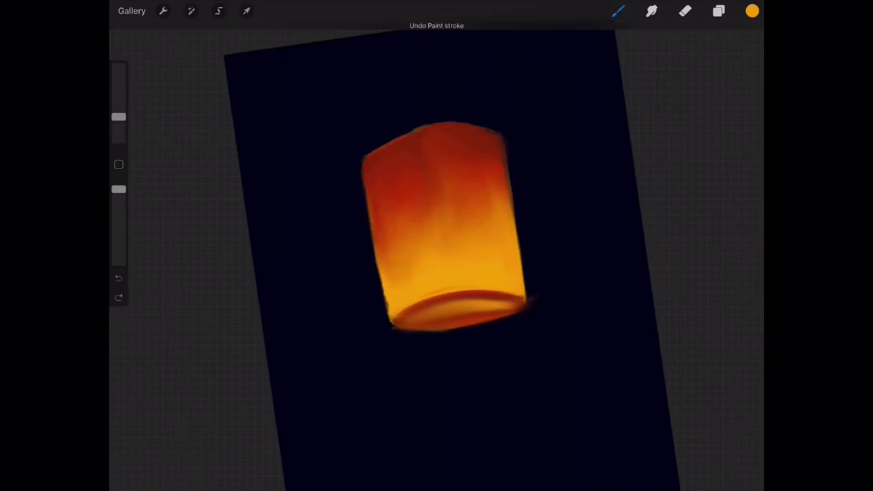
drag(119, 117, 119, 107)
drag(415, 327, 515, 308)
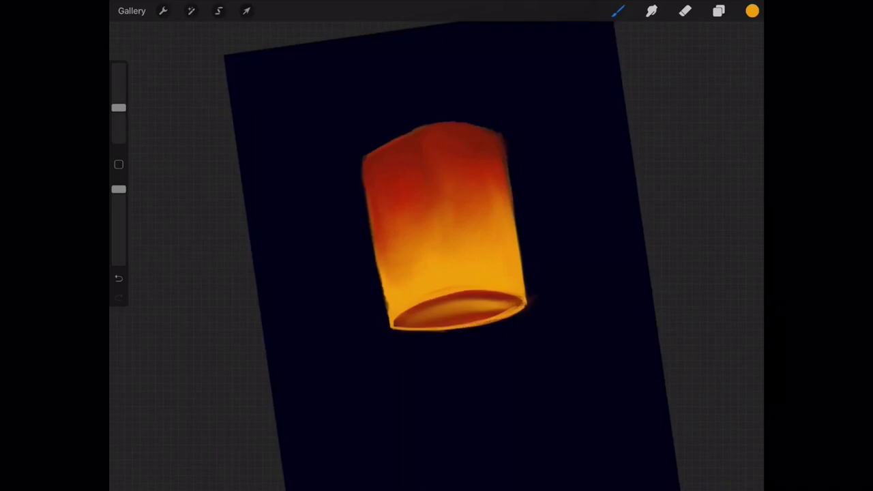
Step: Soften the rim strokes with a smaller smudge, undoing a stray smudge and sampling dark red
mouse_move(431, 326)
mouse_down()
mouse_move(496, 317)
mouse_move(516, 300)
mouse_up()
click(651, 11)
key(ctrl+z)
mouse_move(119, 75)
mouse_down()
mouse_move(119, 111)
mouse_move(119, 100)
mouse_up()
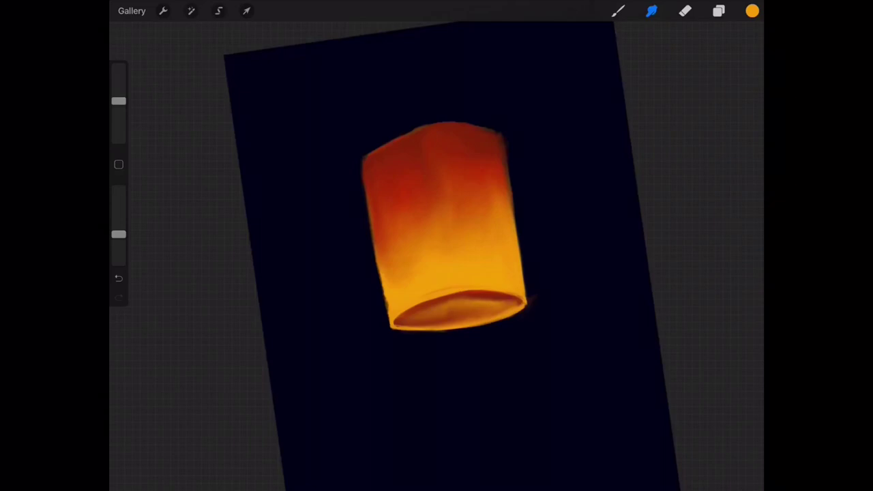
click(428, 320)
click(652, 11)
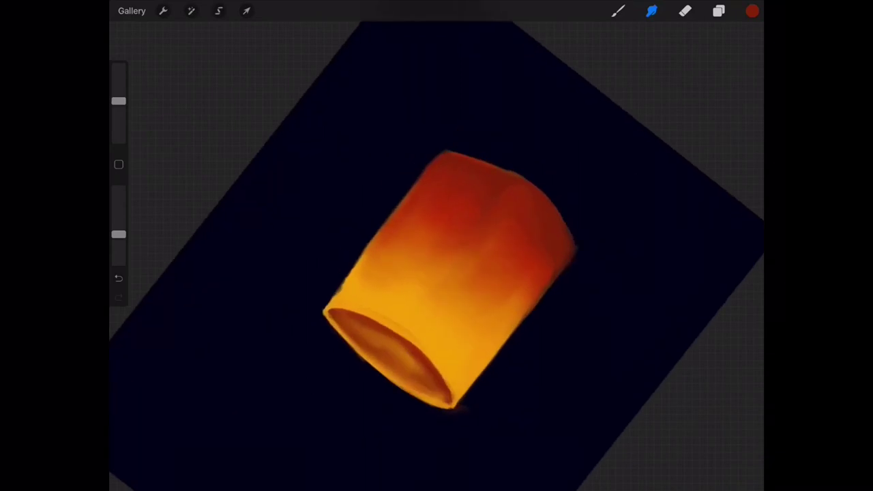
Step: Undo the last smudge and paint a bright highlight along the lantern's upper-left edge
click(684, 11)
key(ctrl+z)
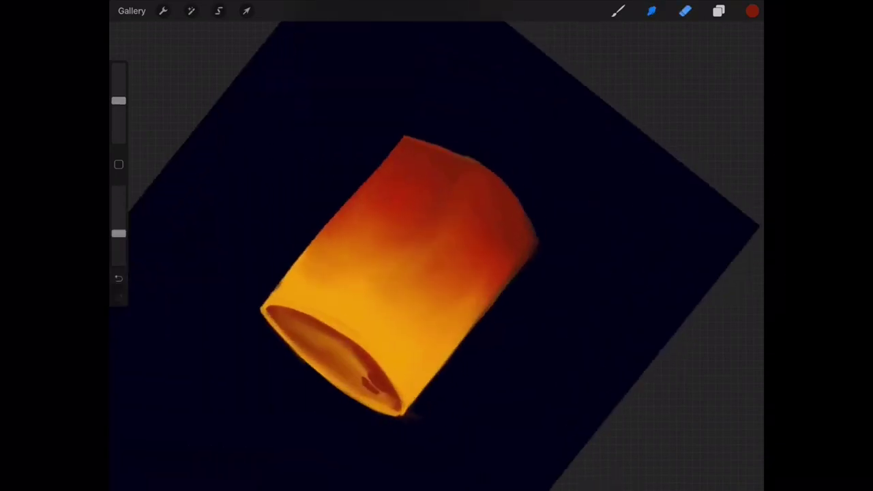
click(651, 11)
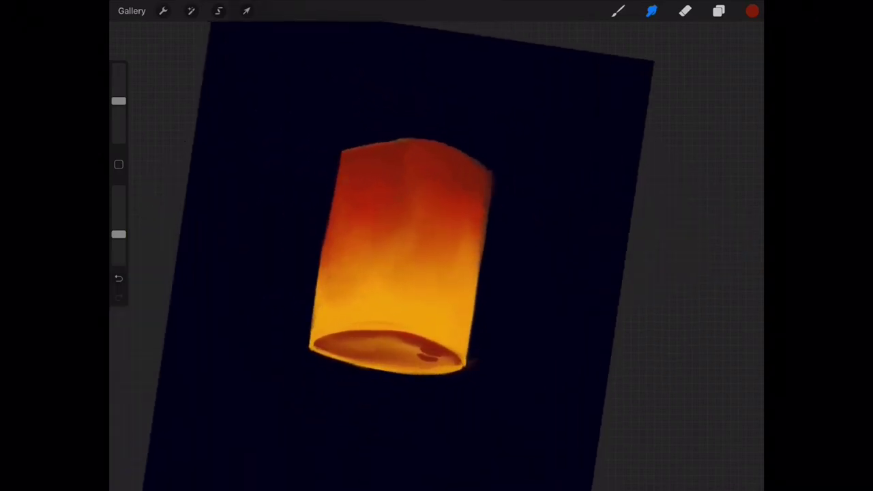
click(617, 11)
drag(313, 219, 361, 148)
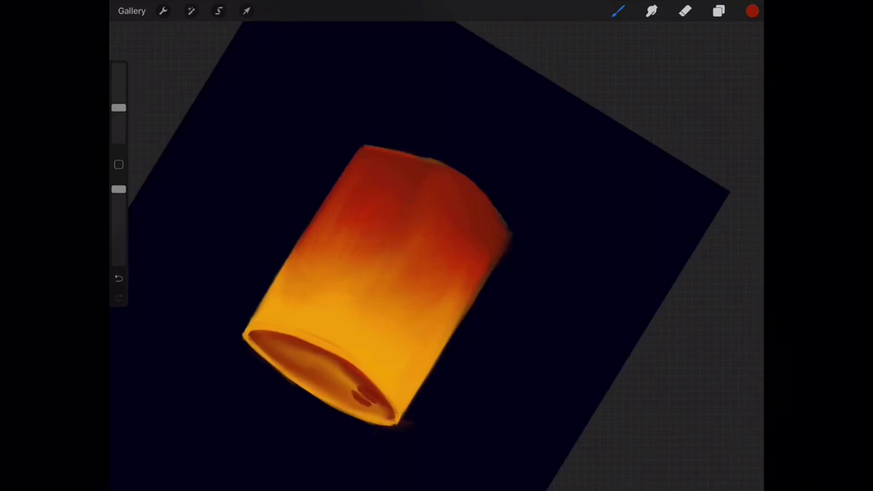
Step: Sample orange from the lantern for smudging and rotate the canvas back upright
click(651, 11)
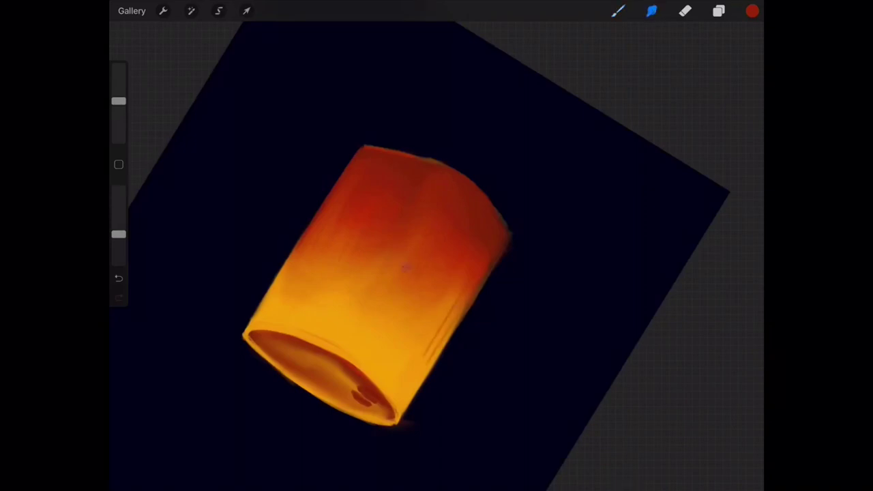
click(339, 195)
click(618, 11)
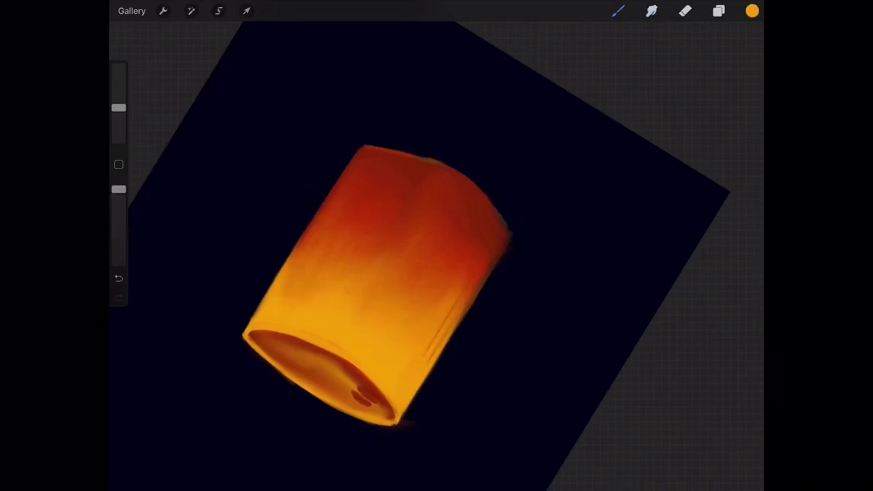
click(651, 11)
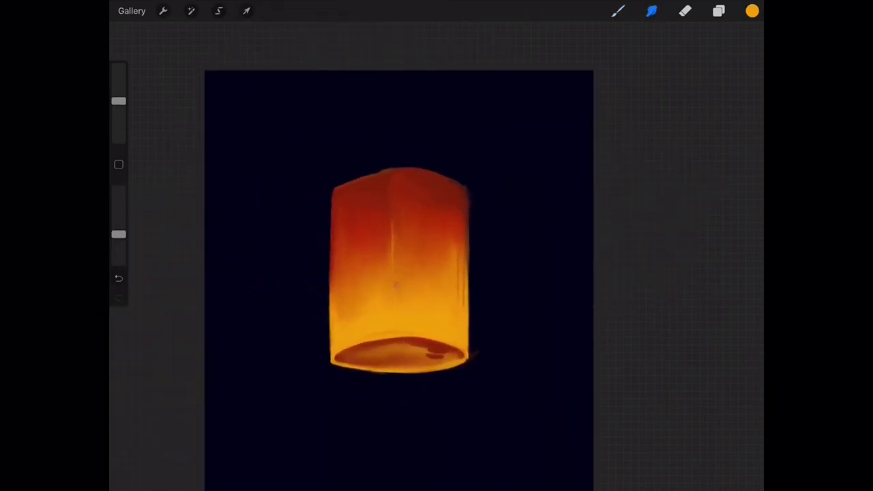
drag(398, 272, 399, 242)
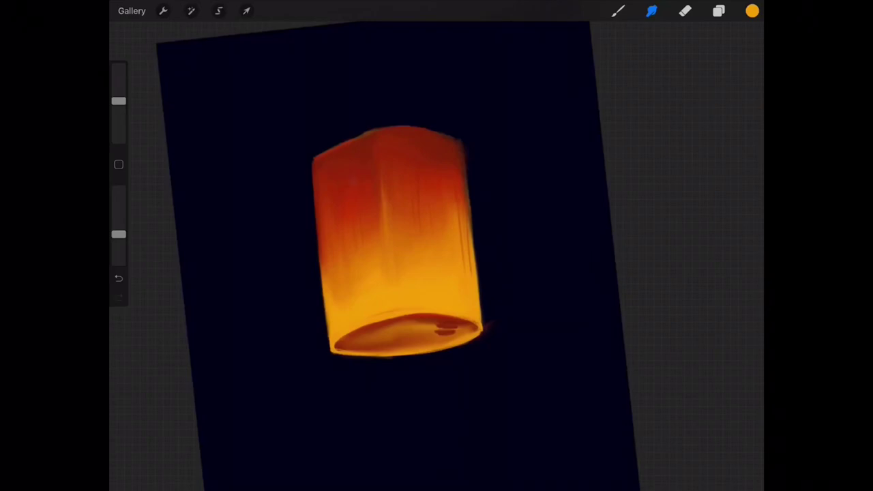
drag(398, 273, 399, 259)
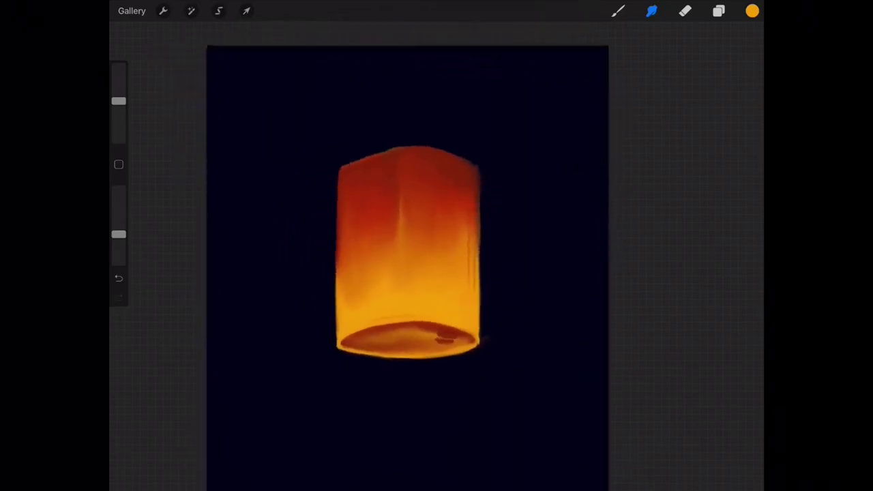
Step: Rename Layer 2 to 'Glow'
click(719, 11)
click(669, 65)
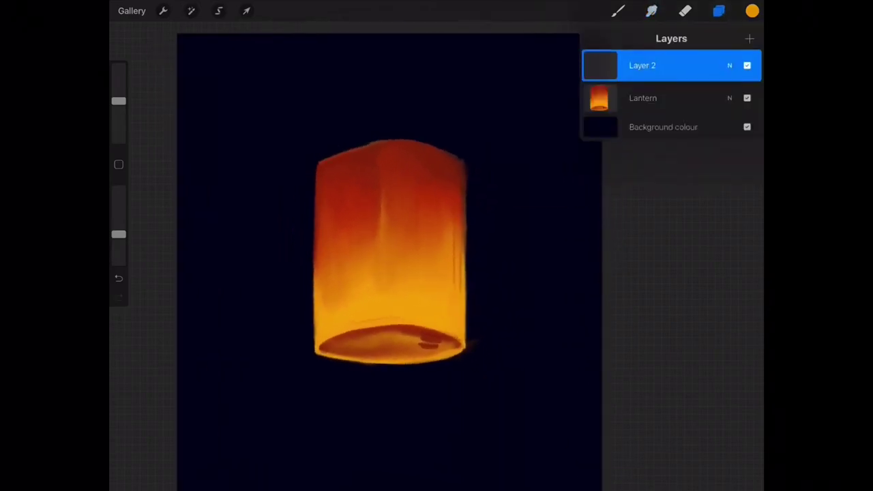
click(600, 65)
click(539, 23)
text(Glow)
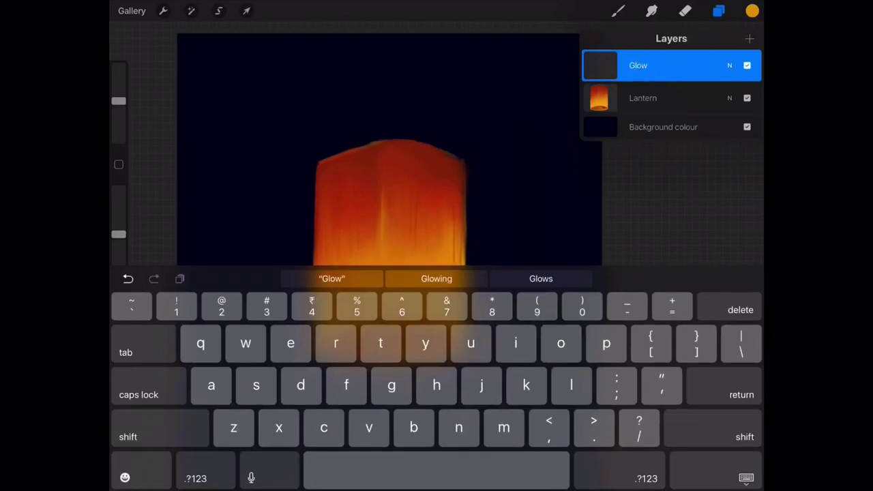
key(Return)
Step: Pick a pale warm yellow and paint a glow patch rising above the lantern's base
click(752, 11)
drag(665, 58, 700, 57)
click(752, 11)
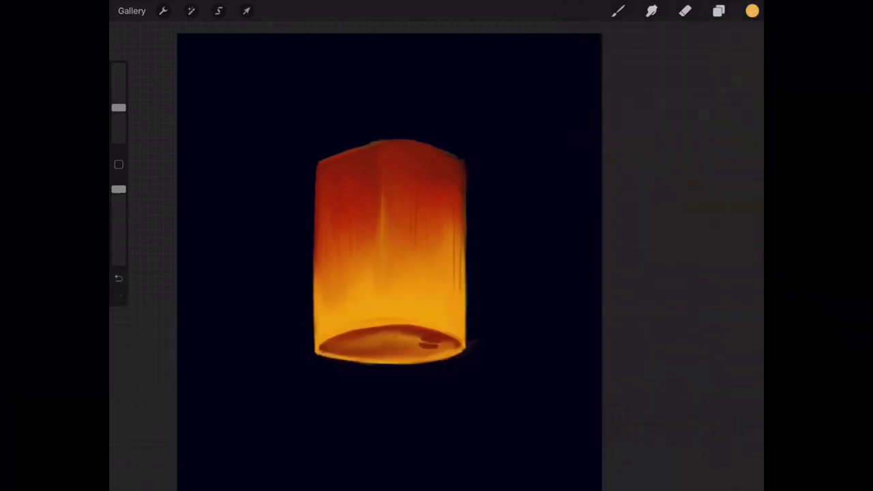
drag(409, 296, 440, 294)
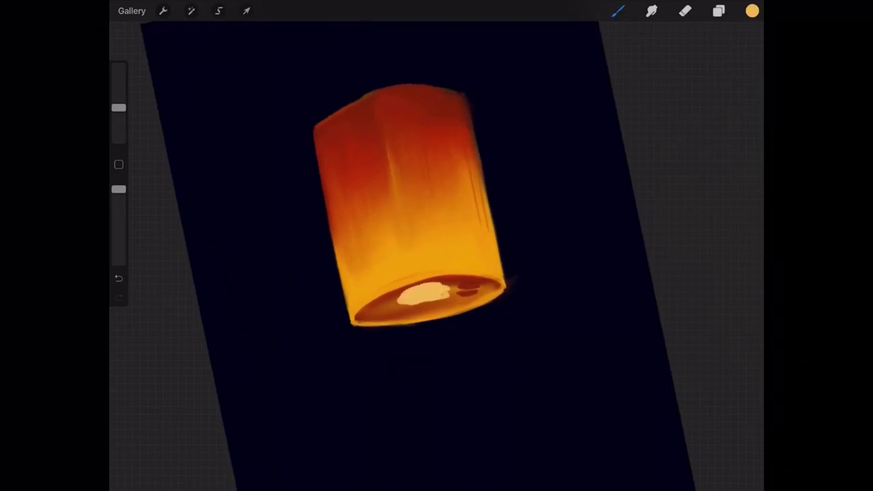
drag(409, 281, 471, 278)
mouse_move(382, 290)
mouse_down()
mouse_move(440, 266)
mouse_move(429, 236)
mouse_move(365, 300)
mouse_up()
drag(395, 257, 420, 222)
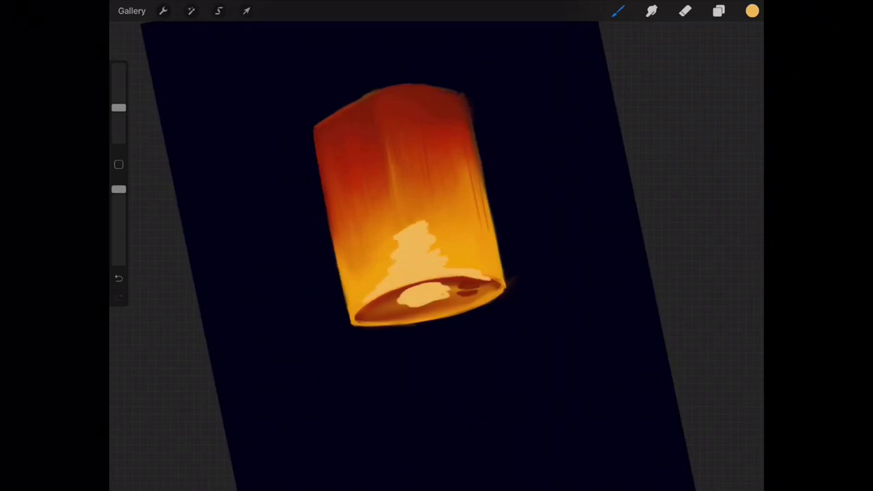
drag(454, 264, 387, 259)
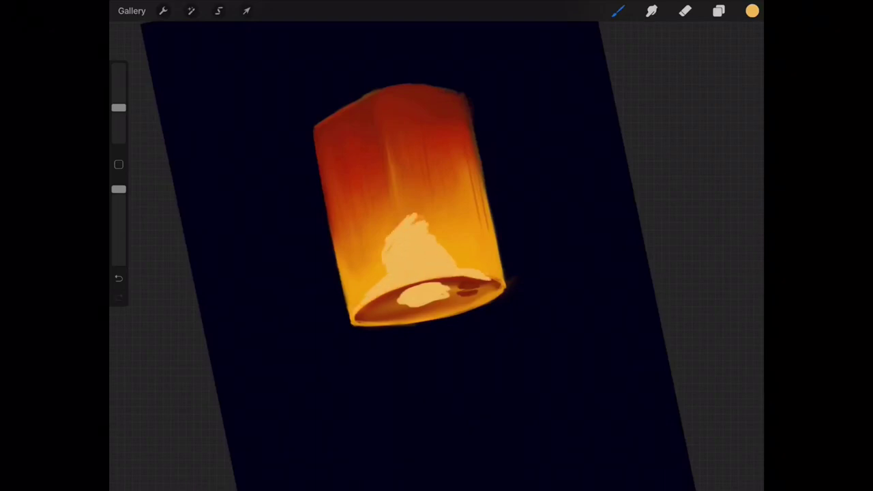
Step: Smudge the pale glow upward into the lantern and soften the dark rim mark
click(651, 11)
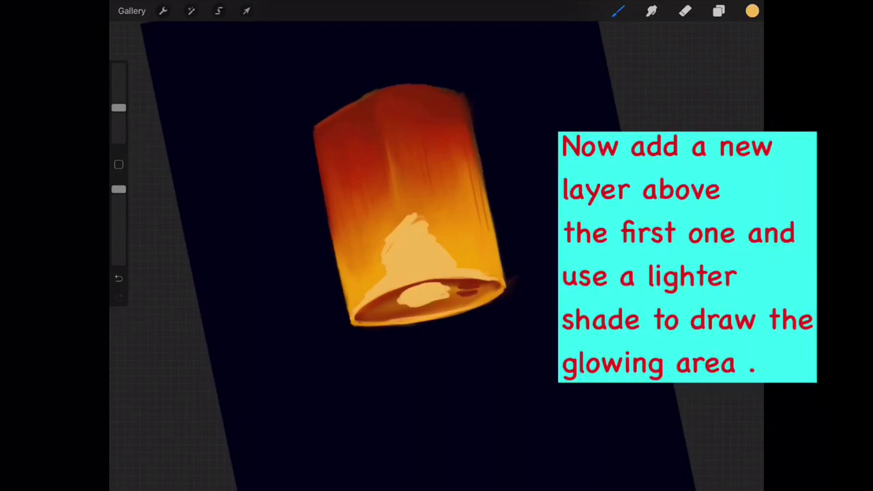
mouse_move(409, 305)
mouse_down()
mouse_move(401, 289)
mouse_move(457, 282)
mouse_move(403, 292)
mouse_up()
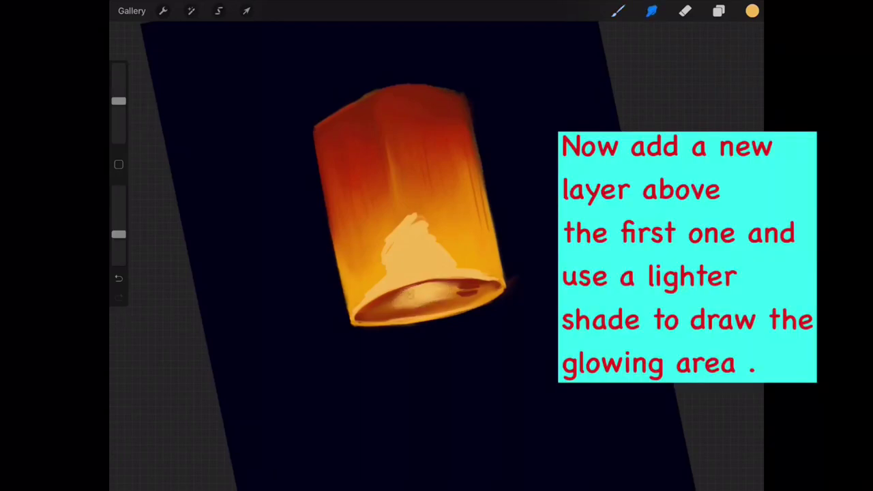
drag(119, 101, 118, 87)
drag(409, 253, 402, 213)
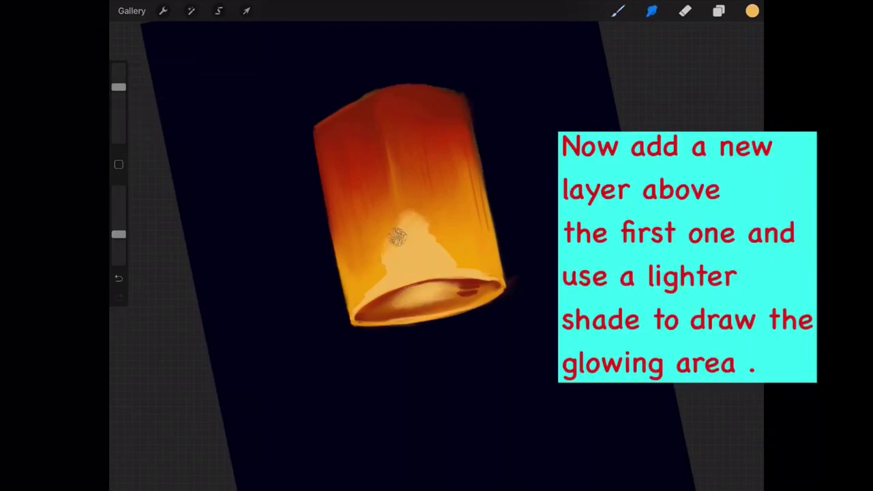
mouse_move(373, 295)
mouse_down()
mouse_move(398, 229)
mouse_move(421, 206)
mouse_move(456, 243)
mouse_move(461, 236)
mouse_move(405, 238)
mouse_move(422, 229)
mouse_move(454, 239)
mouse_move(381, 250)
mouse_move(357, 300)
mouse_up()
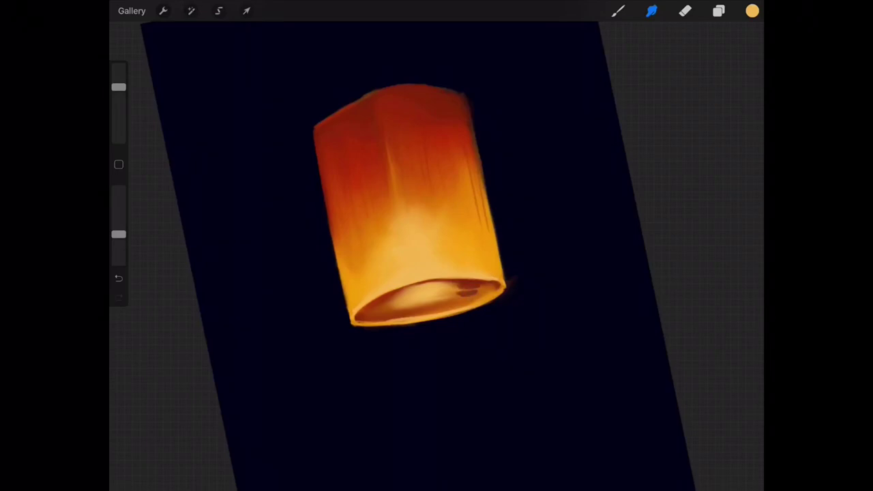
mouse_move(491, 289)
mouse_down()
mouse_move(430, 296)
mouse_move(484, 292)
mouse_move(467, 297)
mouse_up()
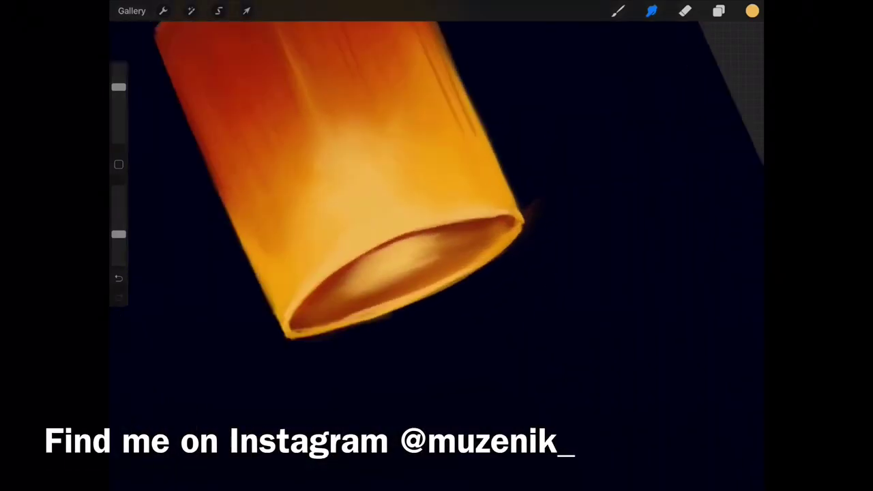
Step: Dab a small bright flame inside the lantern's bottom rim
drag(119, 87, 118, 107)
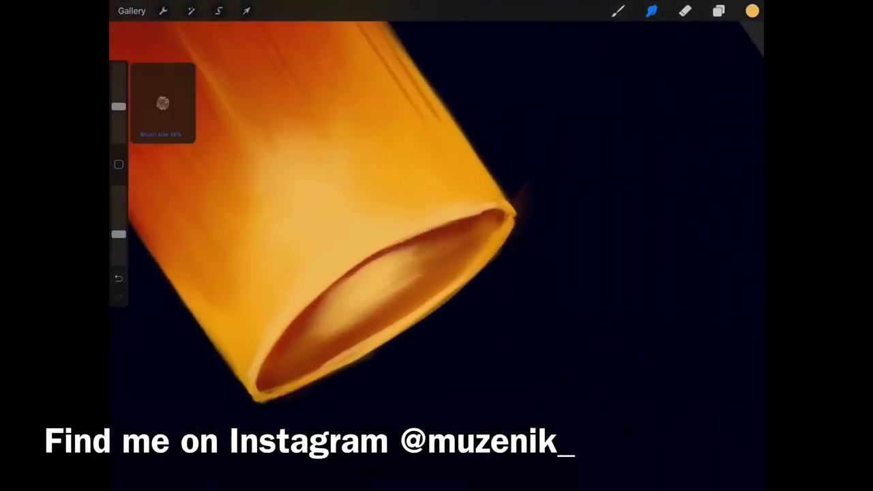
click(402, 250)
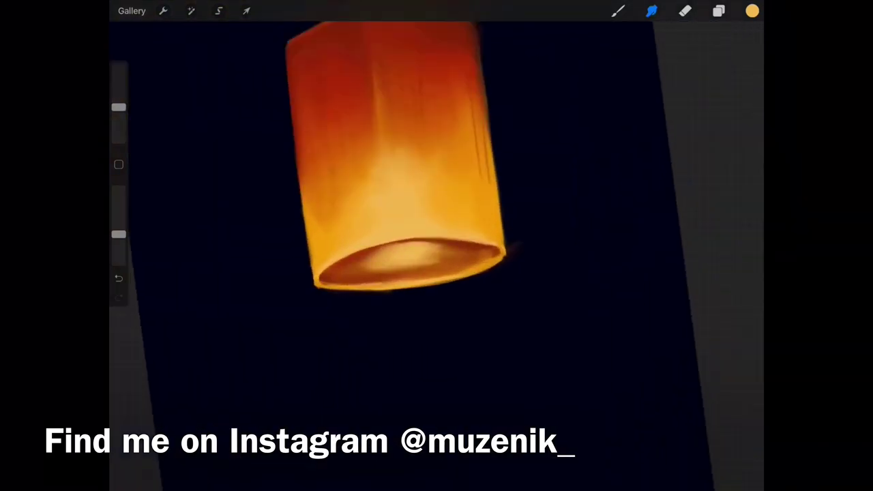
click(617, 11)
drag(118, 234, 118, 189)
click(433, 292)
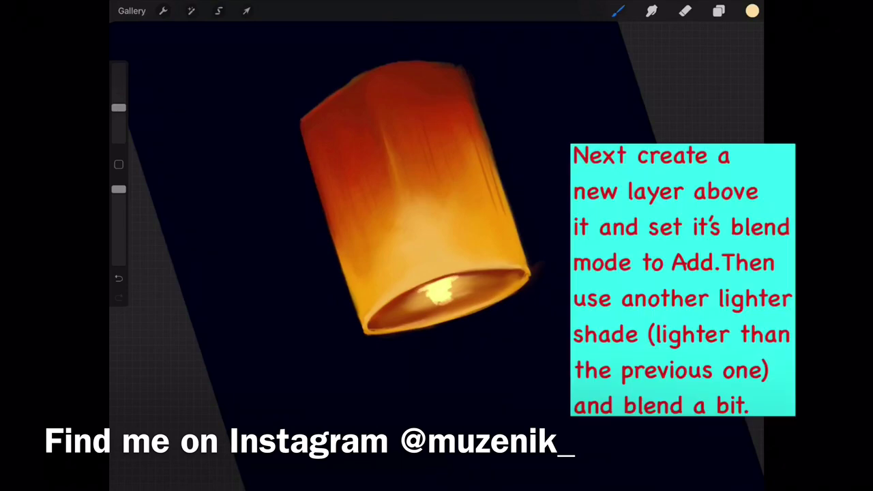
Step: Paint bright yellow highlight strokes along the rim and lower inner sides
drag(382, 299, 489, 265)
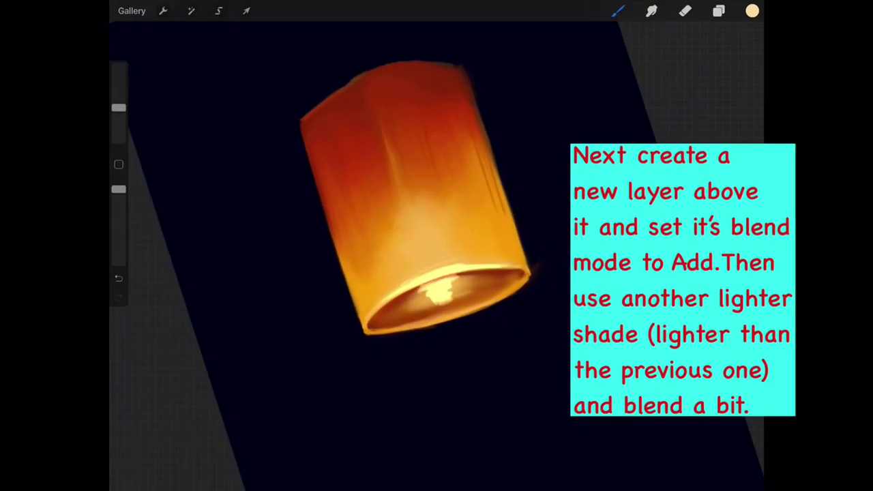
mouse_move(400, 281)
mouse_down()
mouse_move(450, 261)
mouse_move(449, 245)
mouse_up()
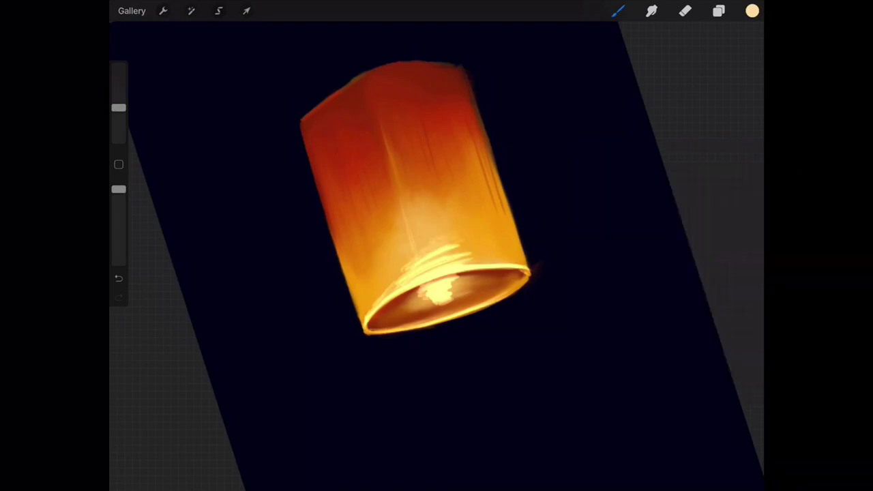
mouse_move(382, 289)
mouse_down()
mouse_move(409, 257)
mouse_move(495, 251)
mouse_up()
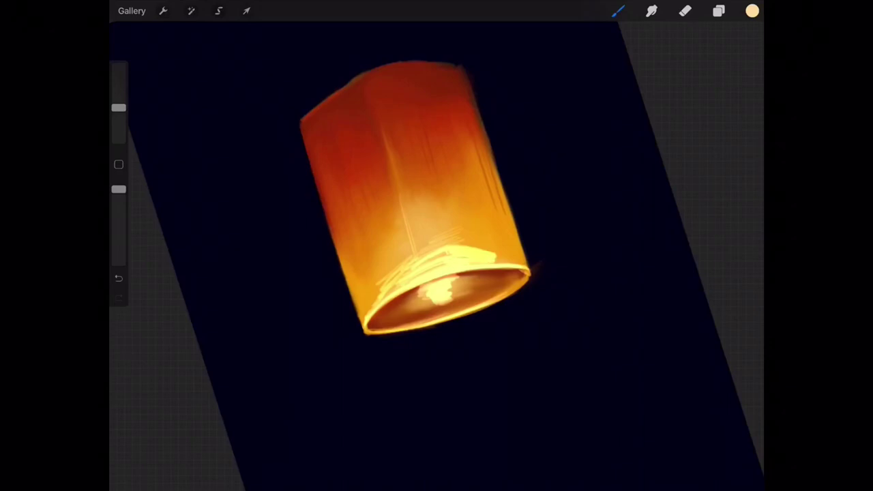
Step: Smudge the rim and inner highlights into a soft, diffuse glow filling the bottom opening
click(651, 10)
drag(118, 107, 118, 92)
mouse_move(464, 247)
mouse_down()
mouse_move(404, 264)
mouse_move(371, 307)
mouse_up()
mouse_move(426, 270)
mouse_down()
mouse_move(406, 254)
mouse_move(448, 243)
mouse_move(422, 268)
mouse_move(446, 244)
mouse_move(391, 246)
mouse_up()
mouse_move(429, 300)
mouse_down()
mouse_move(463, 281)
mouse_move(420, 296)
mouse_move(442, 293)
mouse_up()
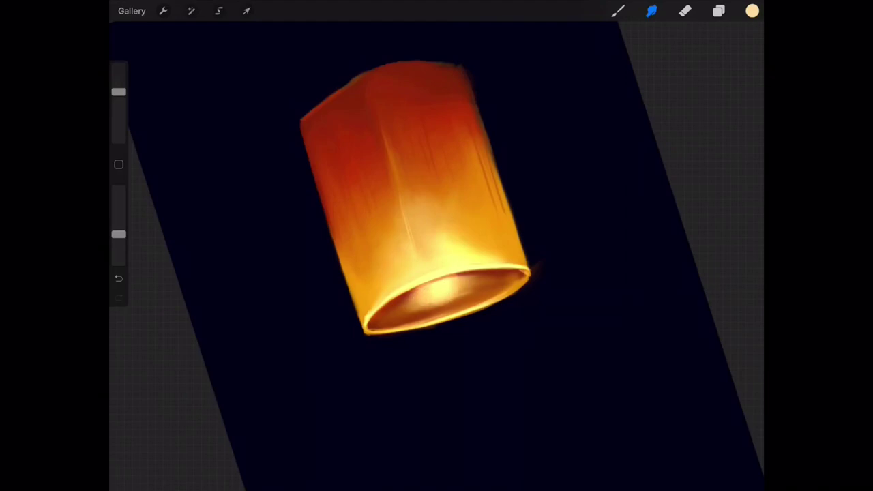
scroll(436, 246, down, 5)
scroll(437, 245, up, 3)
scroll(436, 246, up, 3)
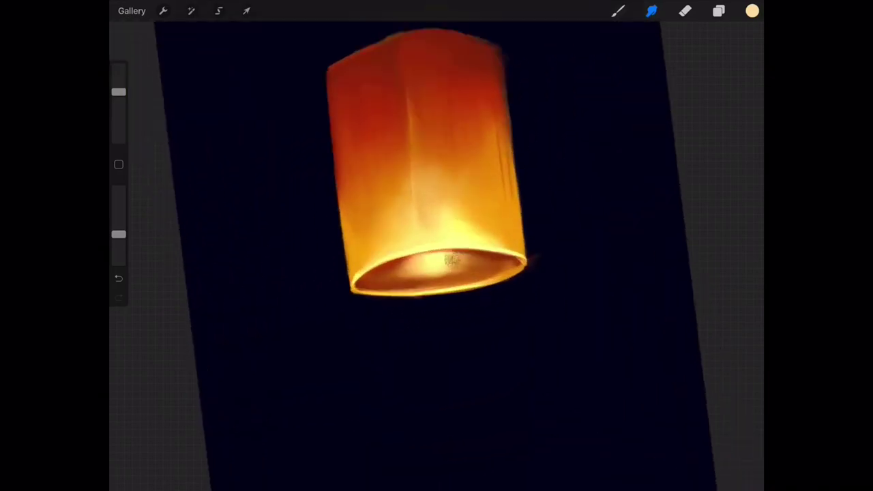
drag(452, 260, 485, 240)
scroll(436, 245, down, 3)
scroll(436, 246, down, 2)
scroll(436, 245, up, 1)
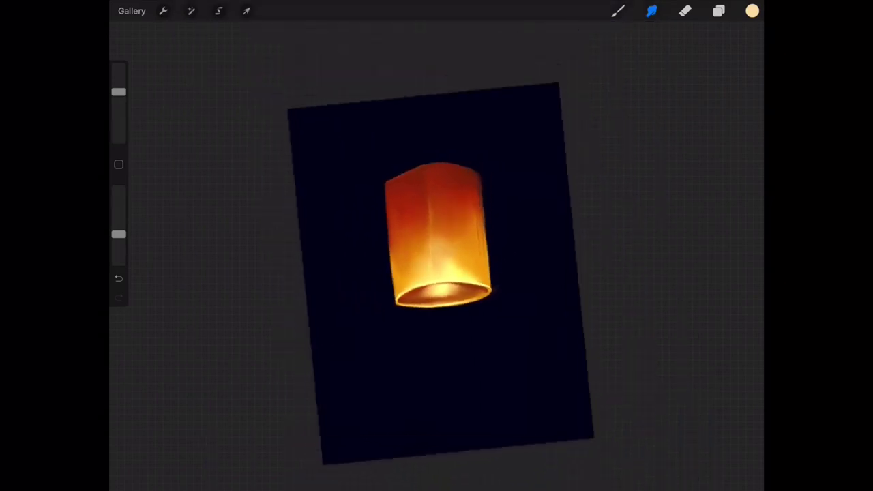
scroll(436, 246, up, 5)
Step: Pick a lighter shade and paint a light stroke inside the bottom rim
click(617, 11)
click(752, 11)
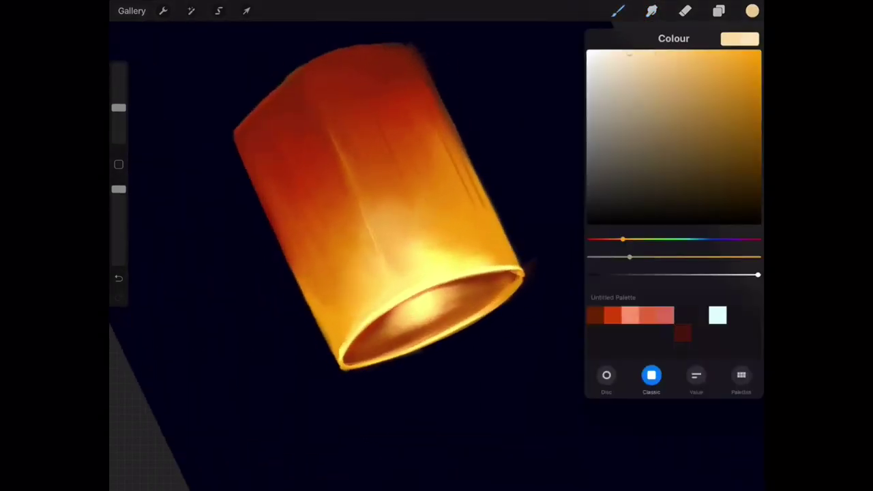
click(752, 11)
click(719, 11)
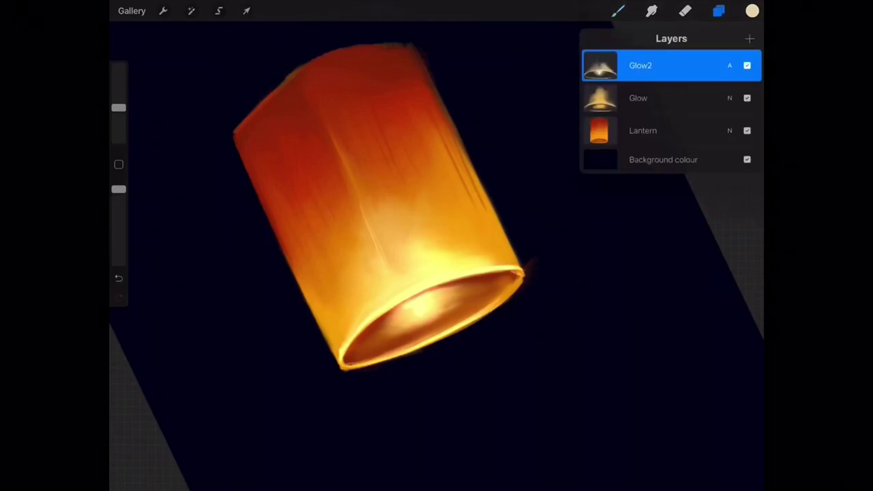
click(599, 66)
click(599, 66)
click(752, 11)
click(752, 11)
drag(401, 300, 437, 289)
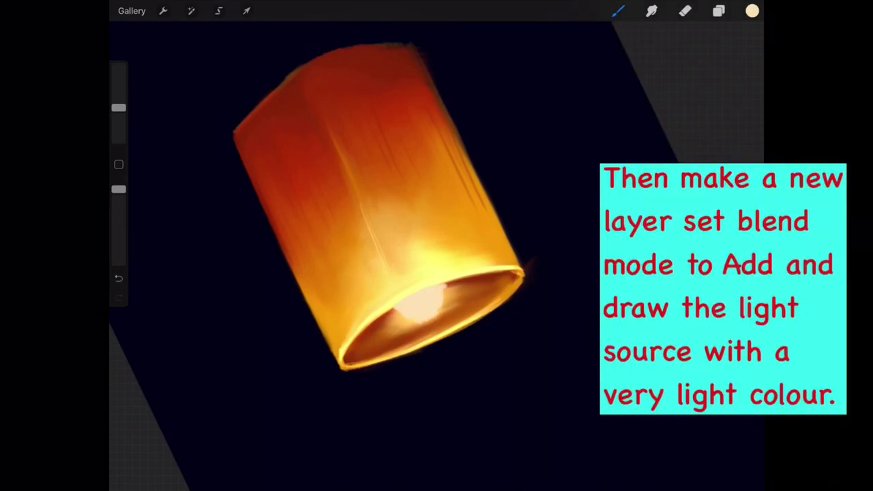
Step: Set the Final layer to Add, paint a bright light blob in the opening, and smudge its edges
click(718, 11)
click(729, 65)
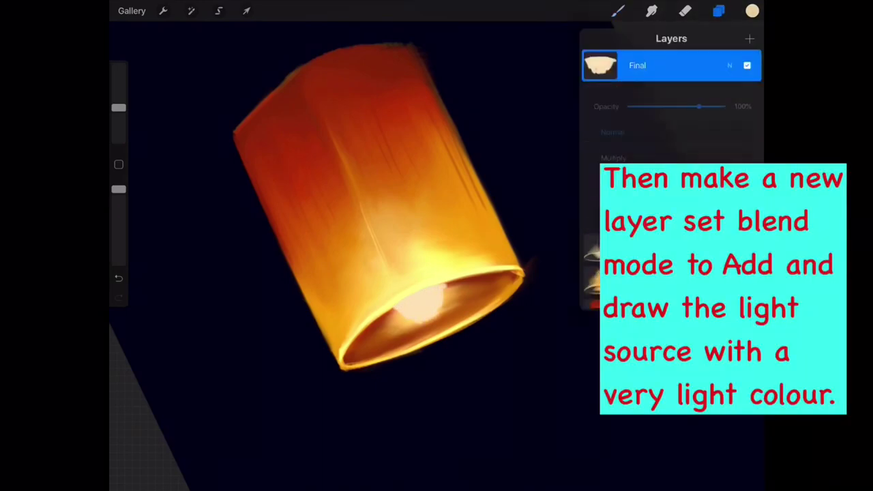
click(612, 235)
click(730, 65)
click(616, 11)
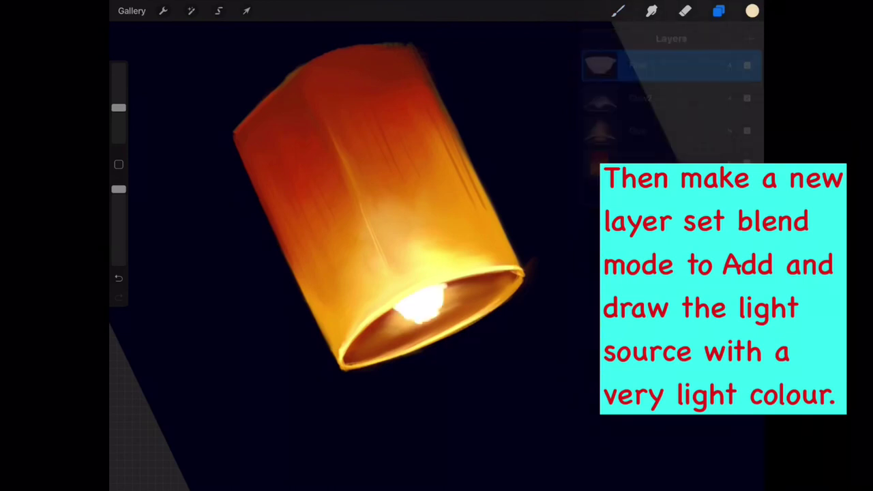
drag(403, 287, 414, 278)
click(651, 11)
mouse_move(406, 310)
mouse_down()
mouse_move(412, 297)
mouse_move(443, 290)
mouse_move(412, 290)
mouse_move(409, 264)
mouse_move(448, 273)
mouse_move(393, 281)
mouse_move(415, 266)
mouse_move(413, 312)
mouse_move(437, 314)
mouse_move(458, 290)
mouse_move(423, 306)
mouse_move(447, 301)
mouse_up()
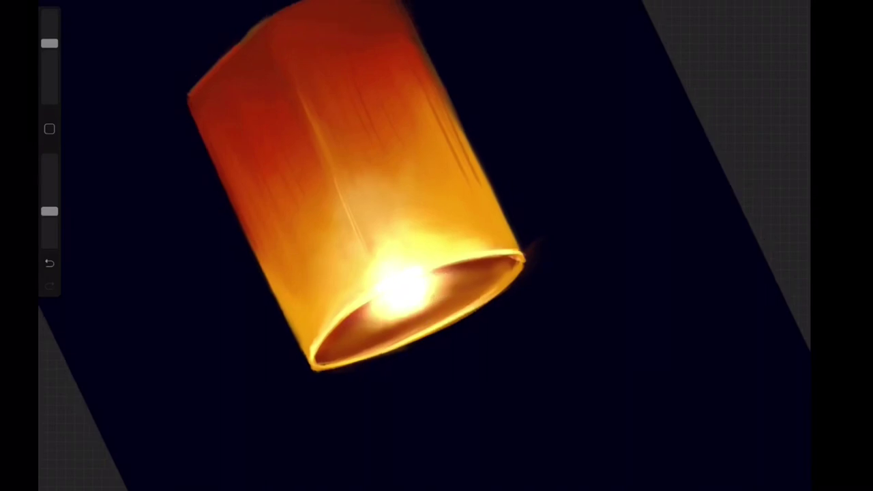
Step: Smudge the base glow up into the lantern's lower body and add a small bright mark
scroll(436, 246, down, 5)
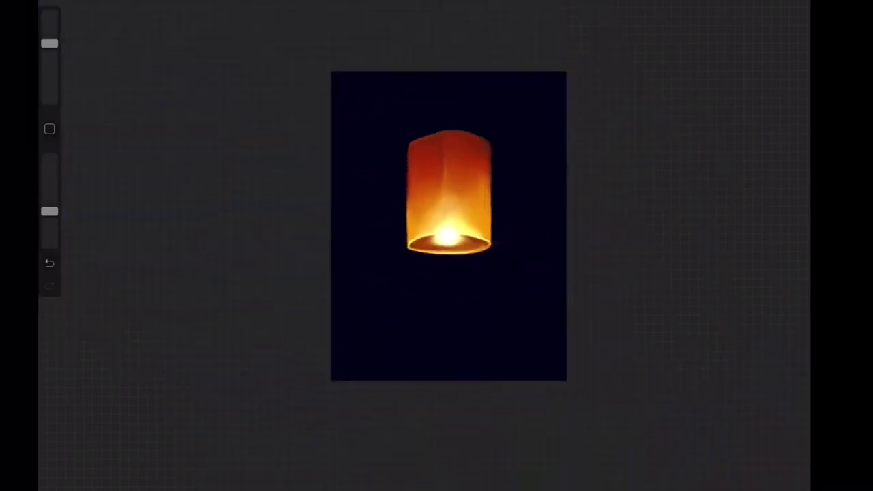
scroll(436, 245, up, 5)
mouse_move(405, 302)
mouse_down()
mouse_move(470, 282)
mouse_move(386, 302)
mouse_move(477, 278)
mouse_up()
mouse_move(412, 284)
mouse_down()
mouse_move(411, 260)
mouse_move(429, 244)
mouse_move(462, 260)
mouse_up()
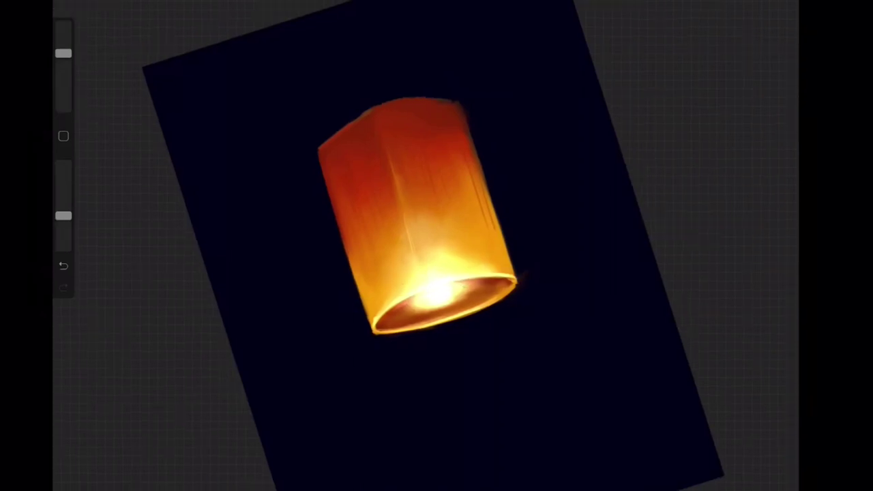
key(ctrl+0)
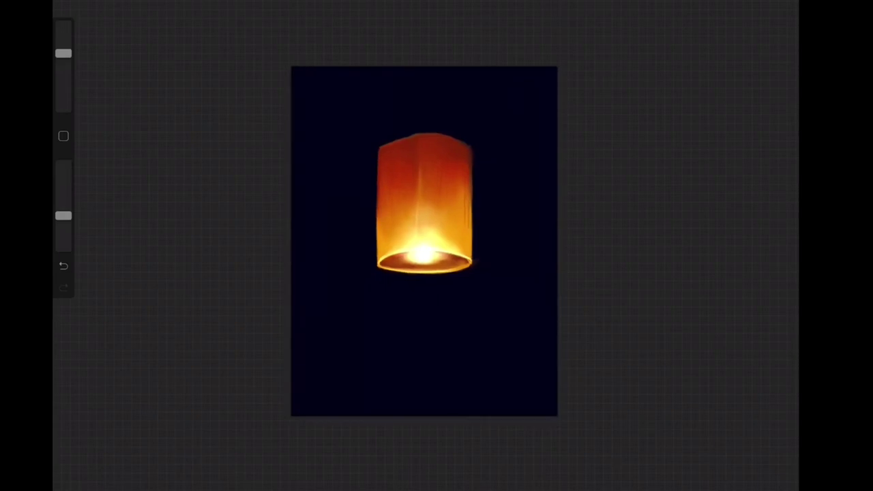
scroll(414, 255, up, 2)
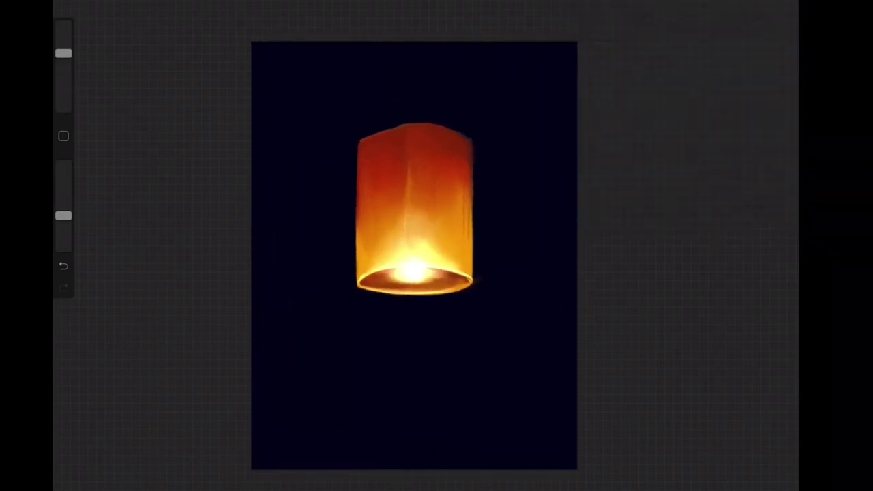
mouse_move(443, 244)
mouse_down()
mouse_move(439, 257)
mouse_move(422, 253)
mouse_up()
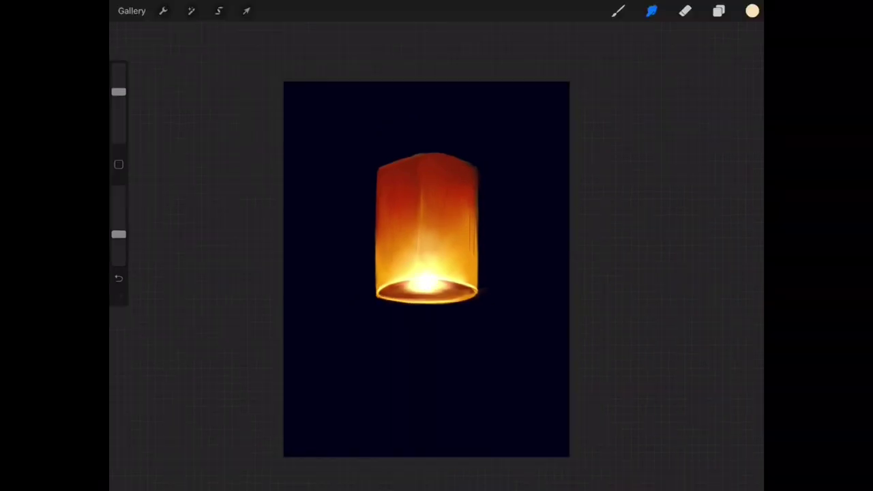
Step: Eyedrop a colour from the lantern, select the Lantern layer and return to Smudge
scroll(426, 269, down, 2)
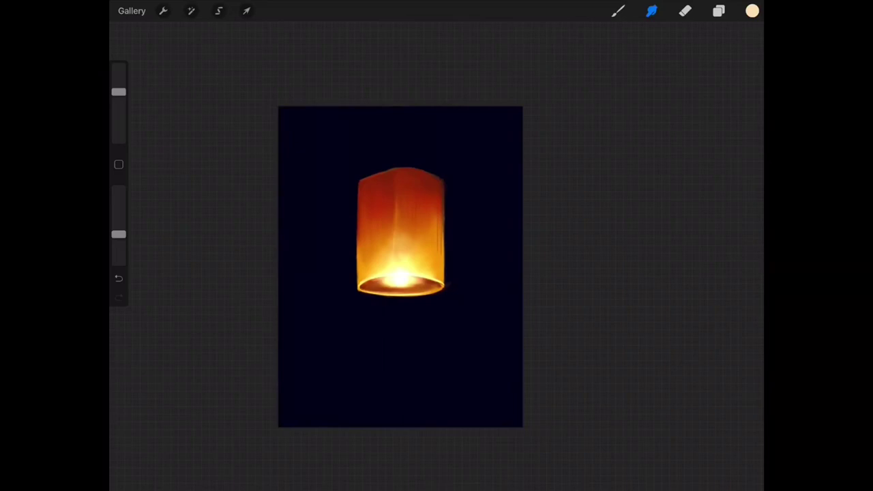
scroll(395, 266, up, 1)
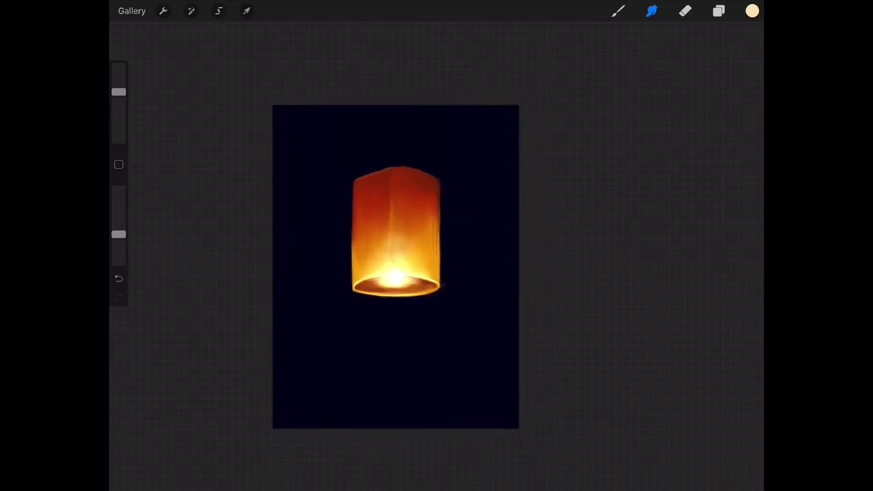
scroll(395, 266, up, 2)
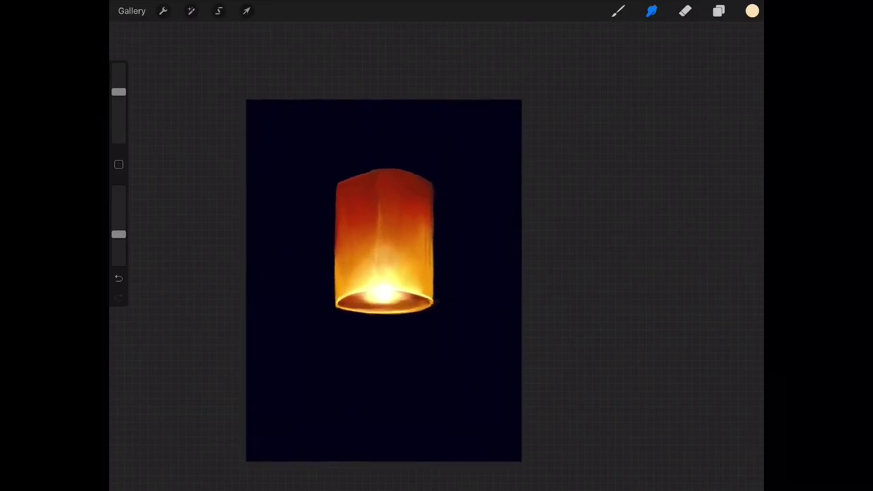
scroll(375, 273, up, 1)
click(357, 286)
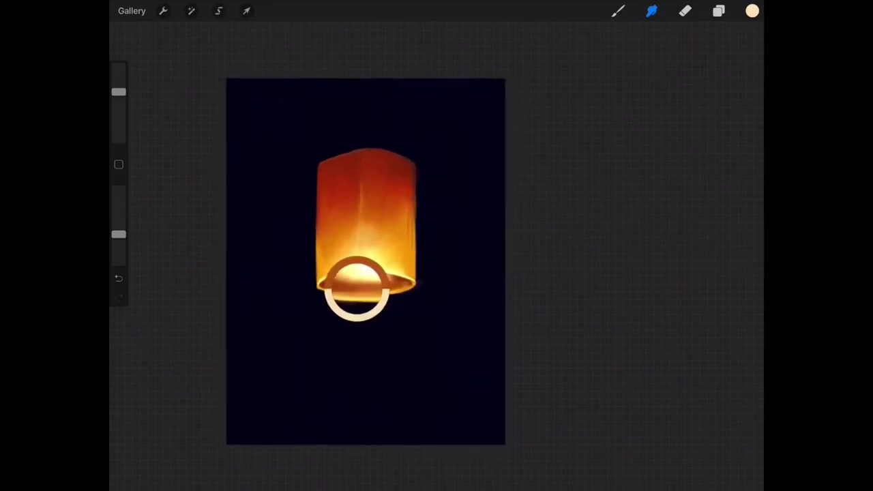
click(718, 11)
click(655, 163)
click(719, 11)
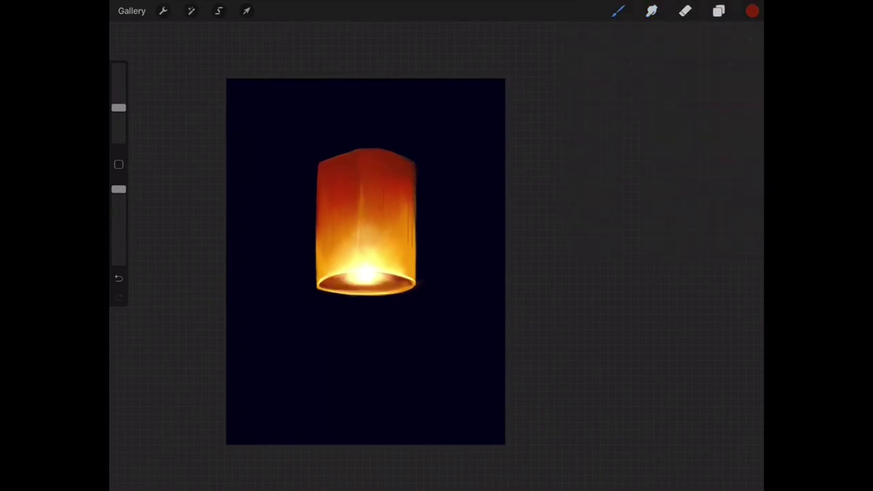
key(s)
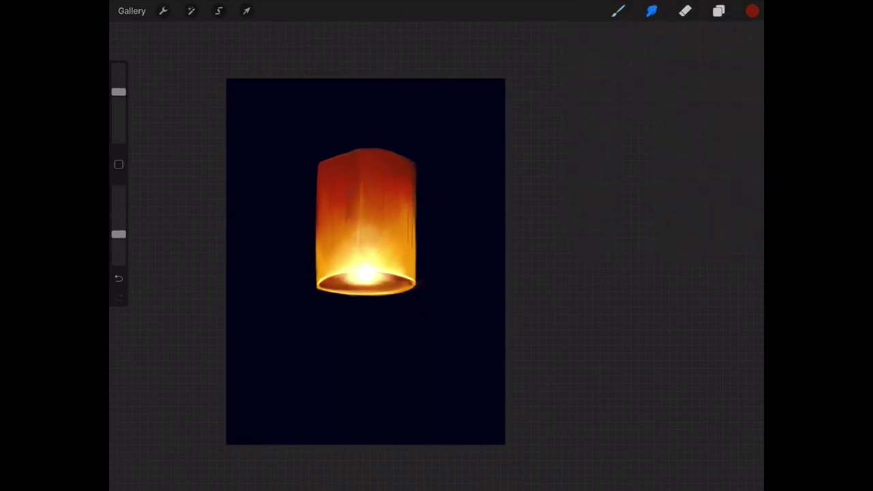
scroll(334, 232, up, 2)
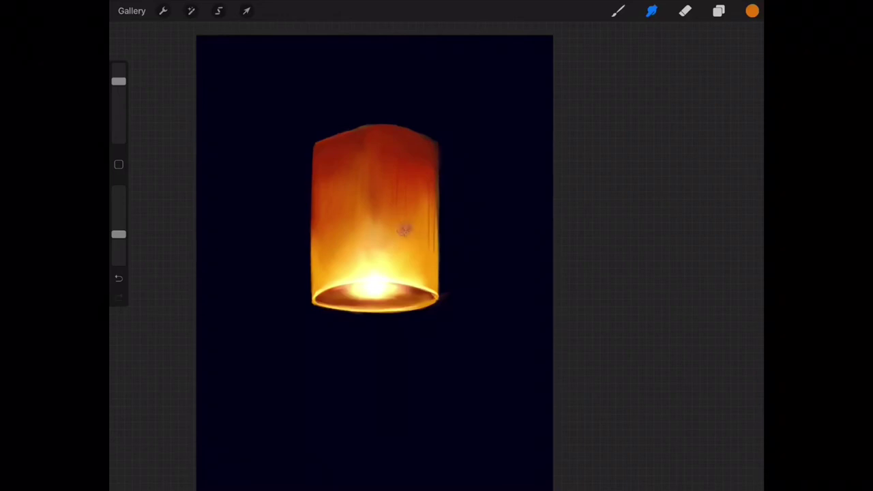
Step: Select the Final layer and switch to the Brush at about 30% opacity
click(719, 11)
click(654, 97)
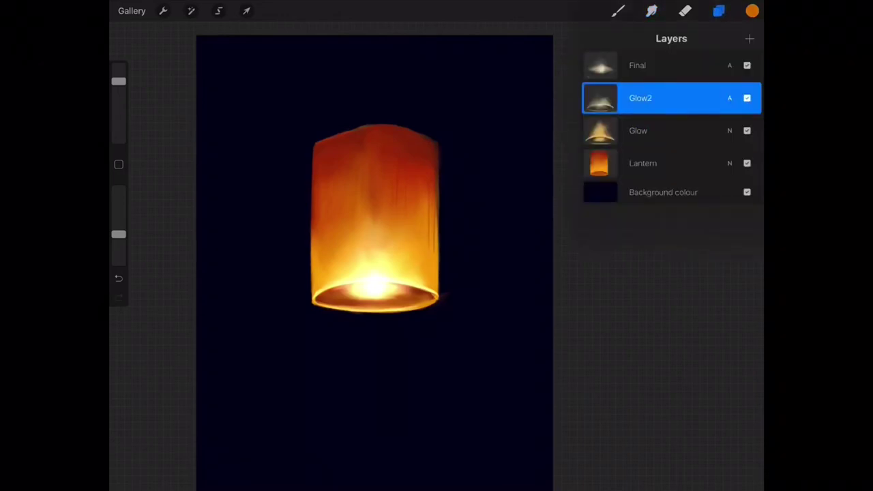
click(655, 65)
key(b)
drag(118, 189, 119, 239)
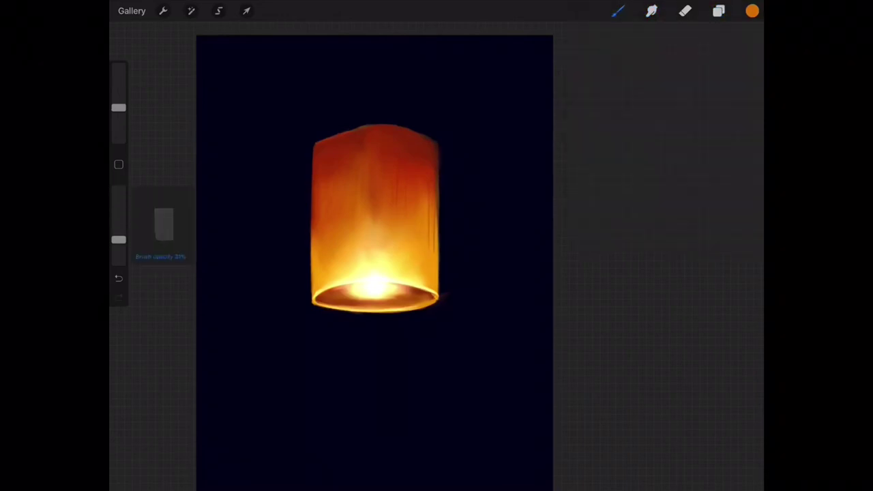
drag(375, 218, 347, 259)
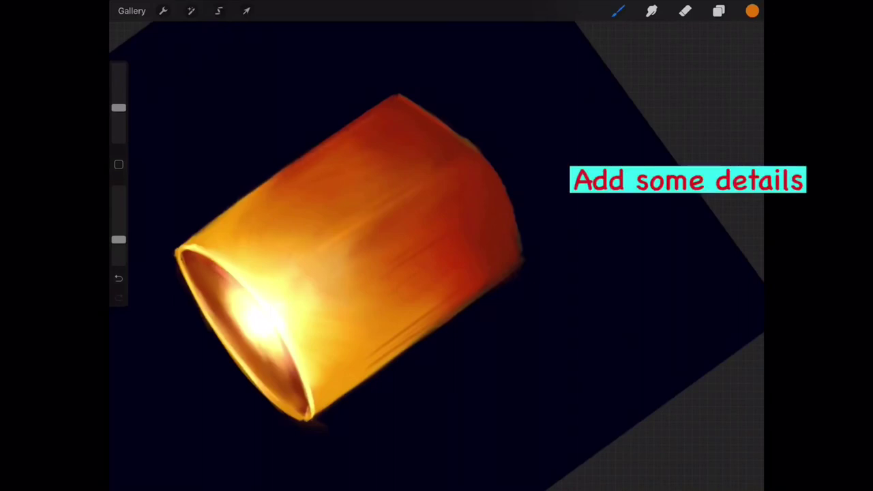
Step: Paint a trial thin detail along the lantern's lower edge, then undo it
drag(480, 297, 407, 346)
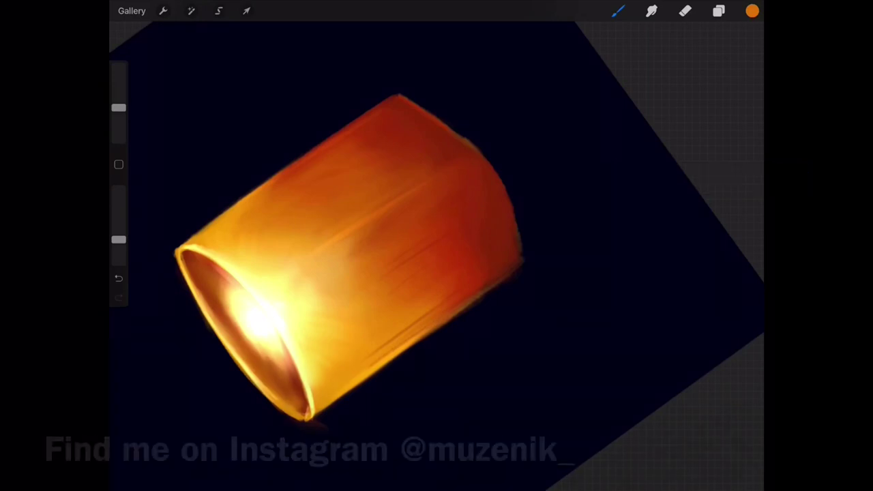
scroll(350, 259, down, 5)
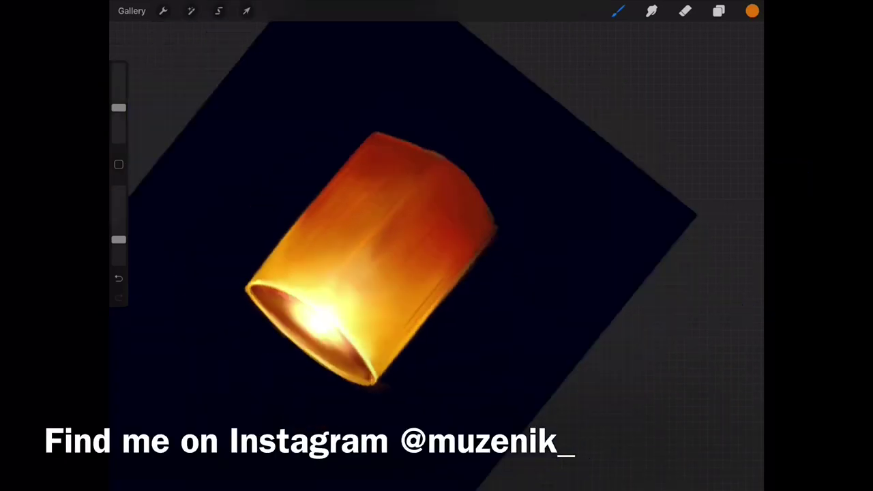
key(ctrl+z)
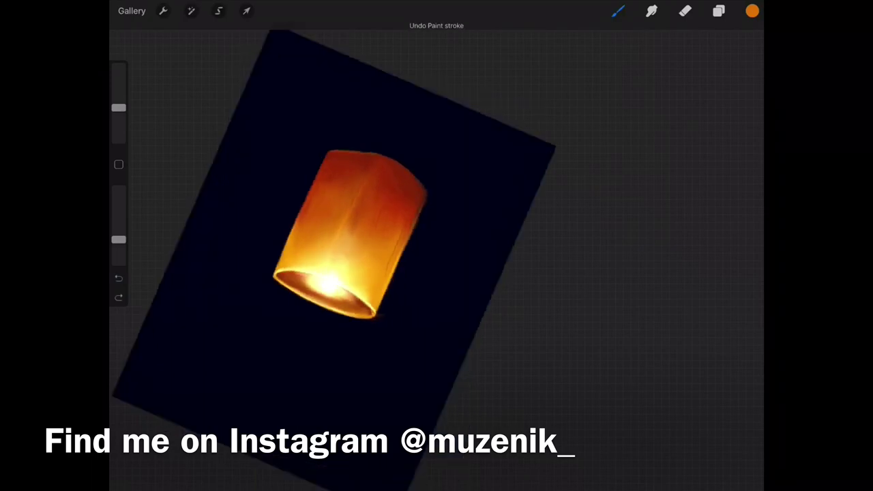
scroll(349, 259, up, 3)
Step: Eyedrop a deep red from the lantern's body
scroll(349, 259, down, 3)
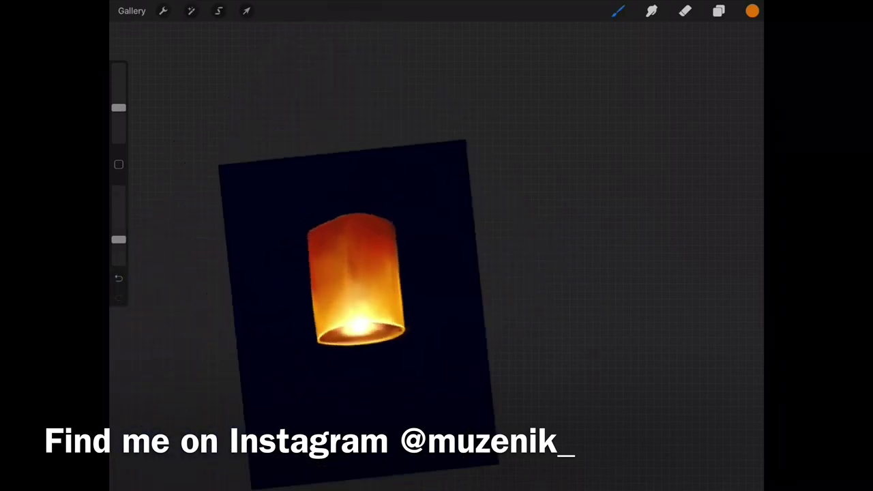
scroll(349, 259, up, 3)
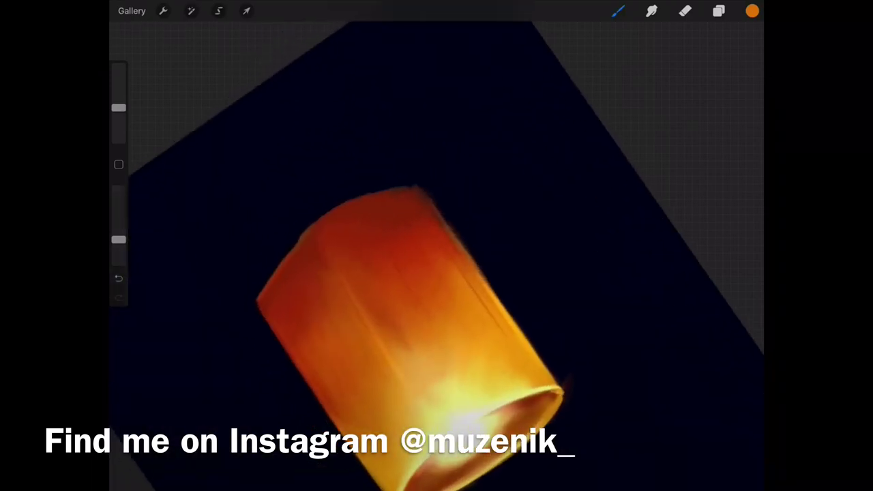
click(332, 219)
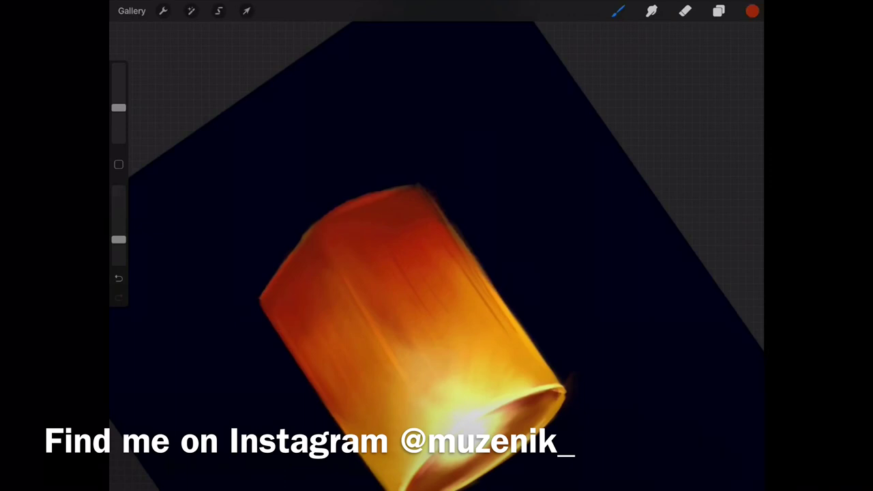
scroll(436, 256, down, 3)
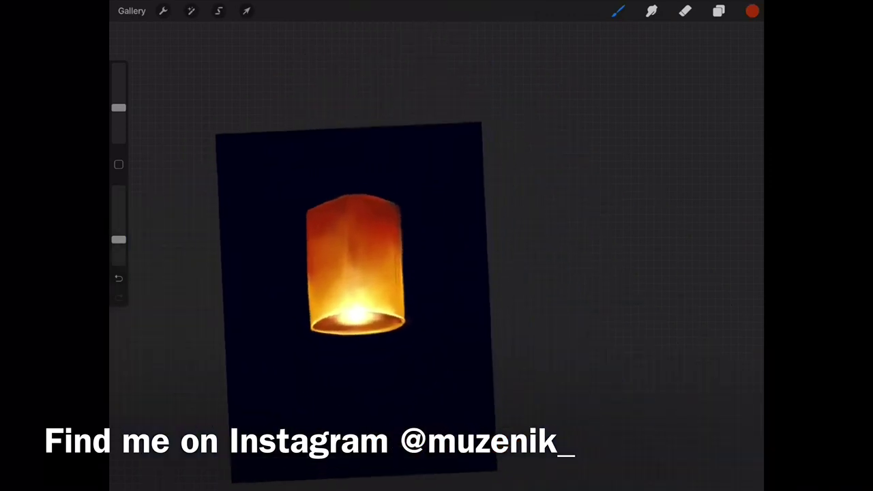
scroll(355, 259, up, 1)
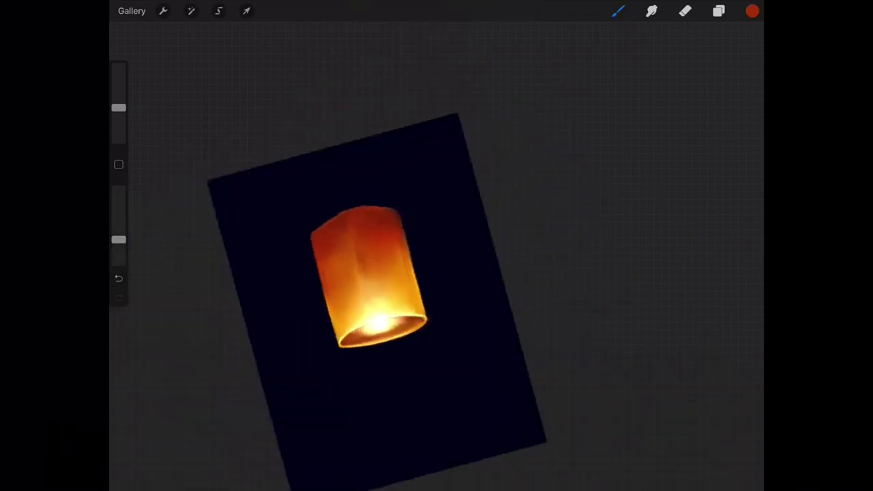
scroll(355, 259, up, 3)
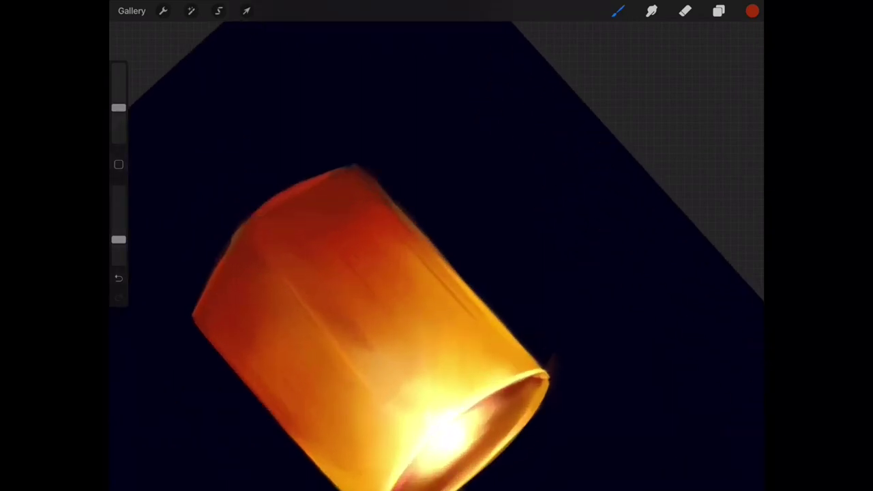
Step: Discard a trial empty layer, select the Lantern layer, and use a smaller, more opaque brush
click(718, 11)
click(641, 66)
click(749, 38)
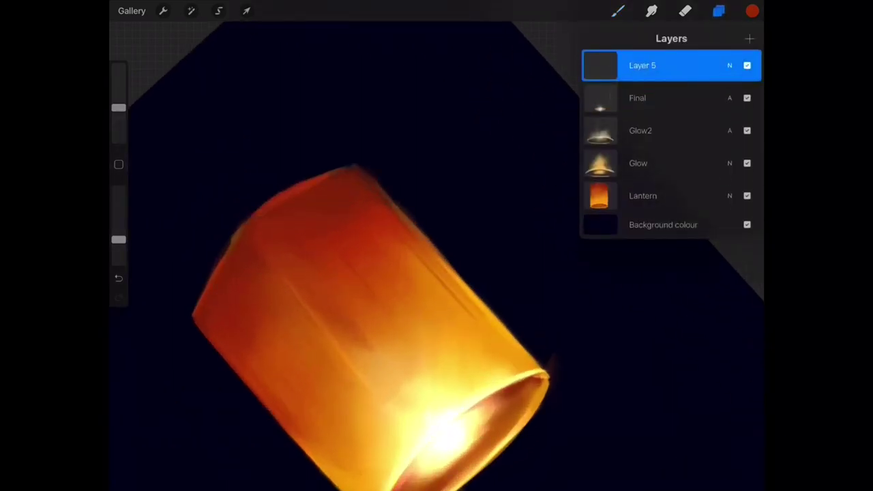
drag(709, 65, 614, 65)
click(741, 65)
click(642, 195)
click(718, 11)
drag(118, 107, 119, 120)
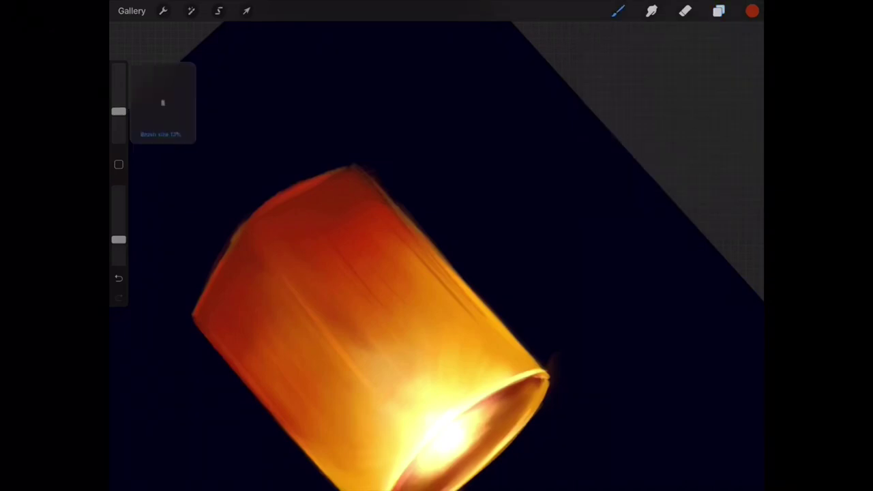
drag(118, 240, 119, 210)
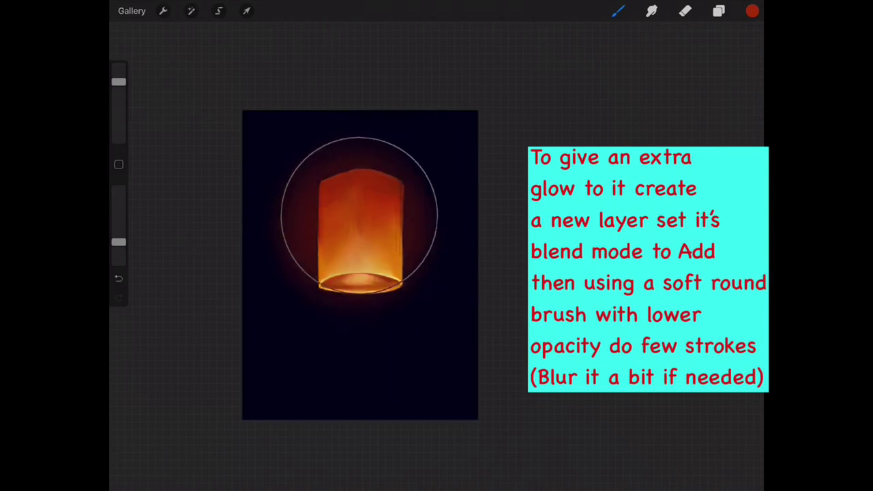
Step: Lower the red glow layer, Layer 4, to 69% opacity
click(718, 11)
click(729, 65)
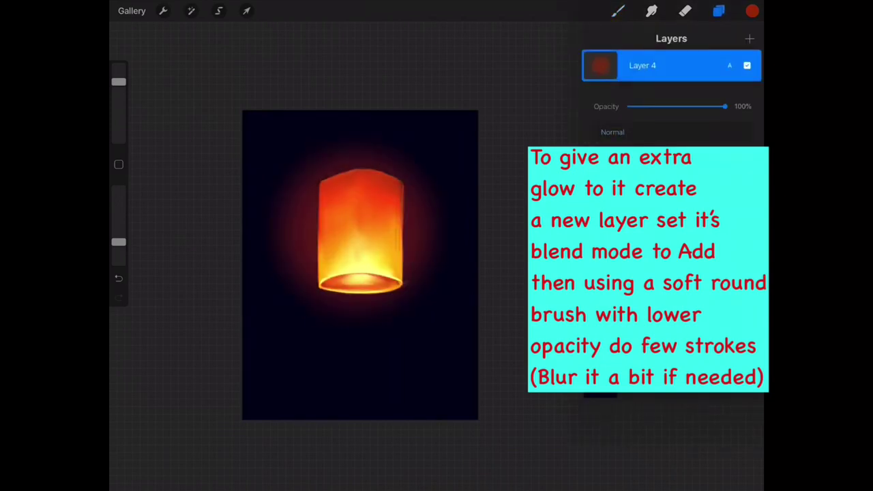
drag(724, 106, 694, 106)
click(729, 64)
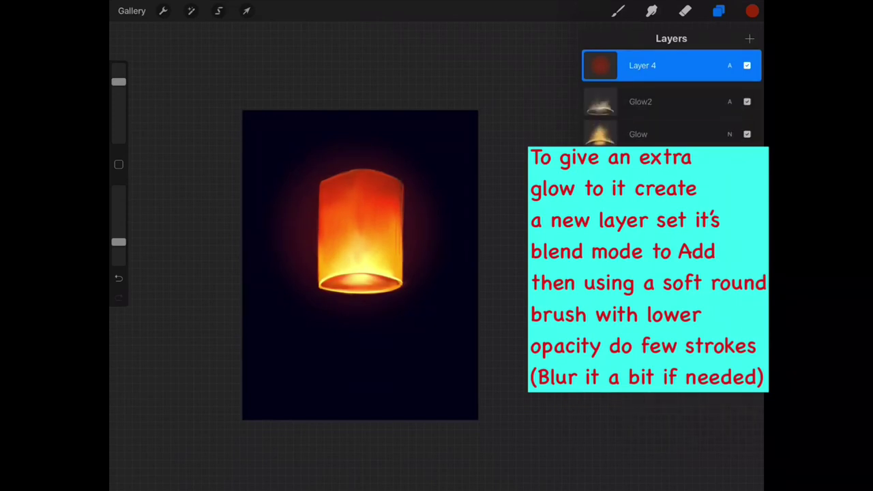
click(729, 64)
click(729, 65)
Step: Switch to orange and paint extra soft glow around the lantern
click(752, 11)
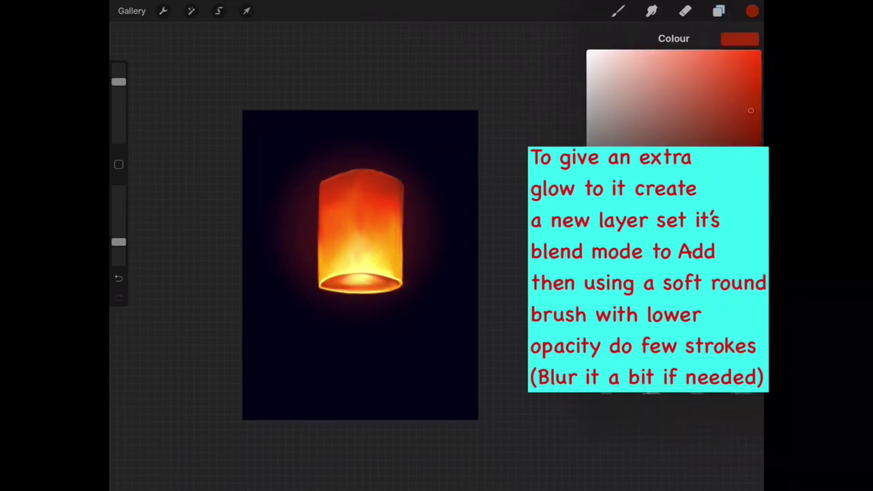
drag(588, 238, 622, 238)
click(617, 11)
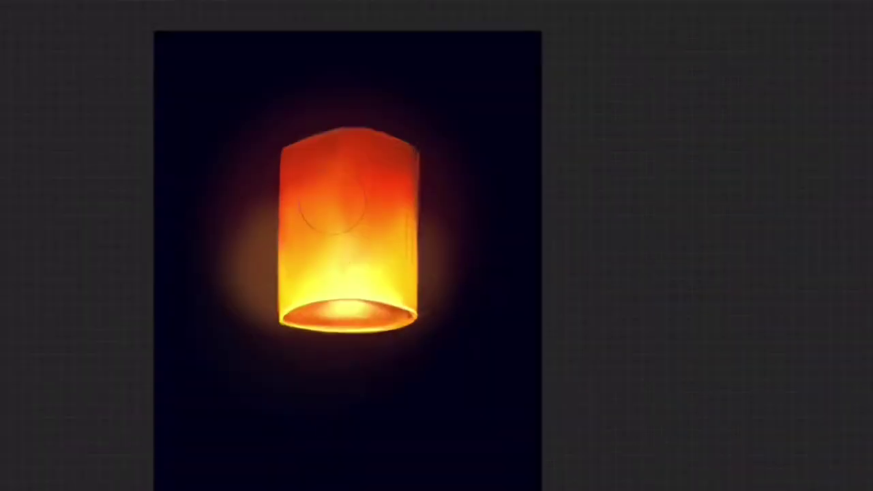
mouse_move(382, 263)
mouse_down()
mouse_move(443, 304)
mouse_move(399, 310)
mouse_move(350, 292)
mouse_move(357, 220)
mouse_move(351, 301)
mouse_move(300, 195)
mouse_move(410, 171)
mouse_up()
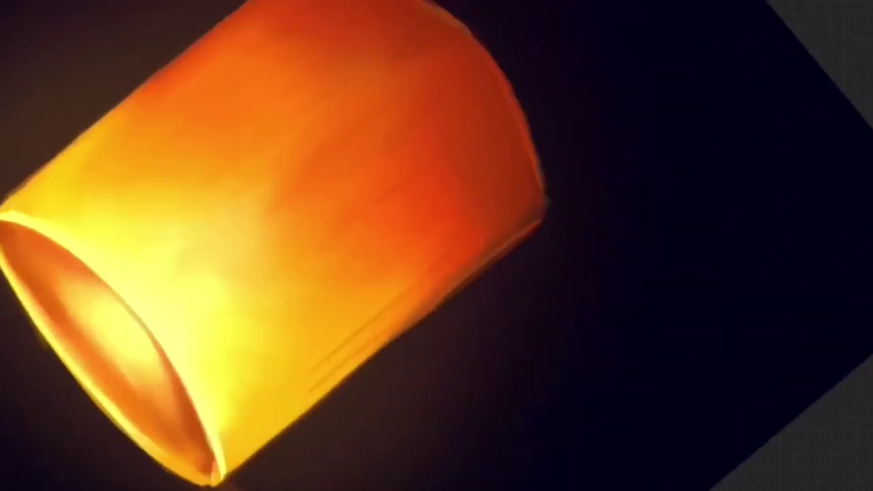
Step: Select the Glow2 layer and eyedrop the lantern's red-orange as the drawing colour
click(784, 14)
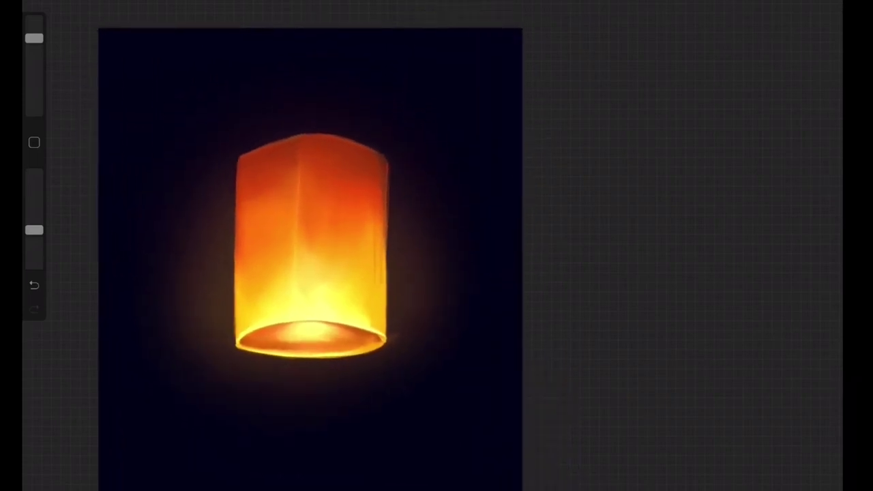
key(l)
key(c)
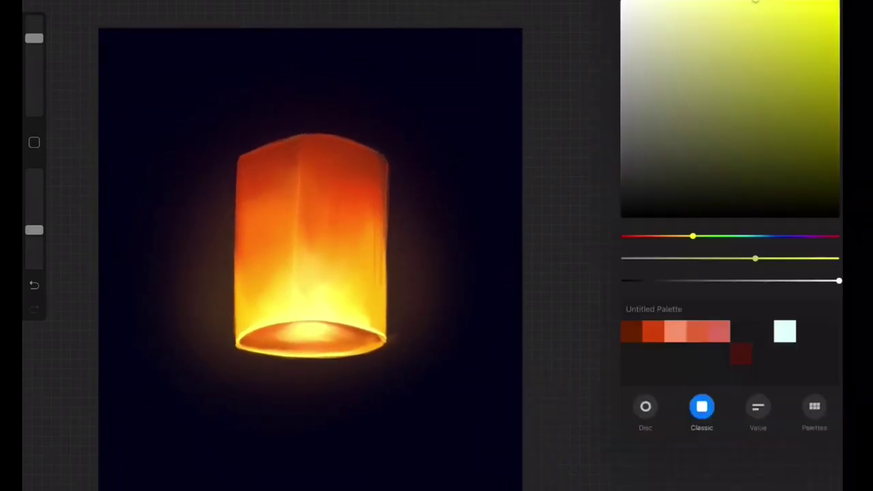
click(312, 163)
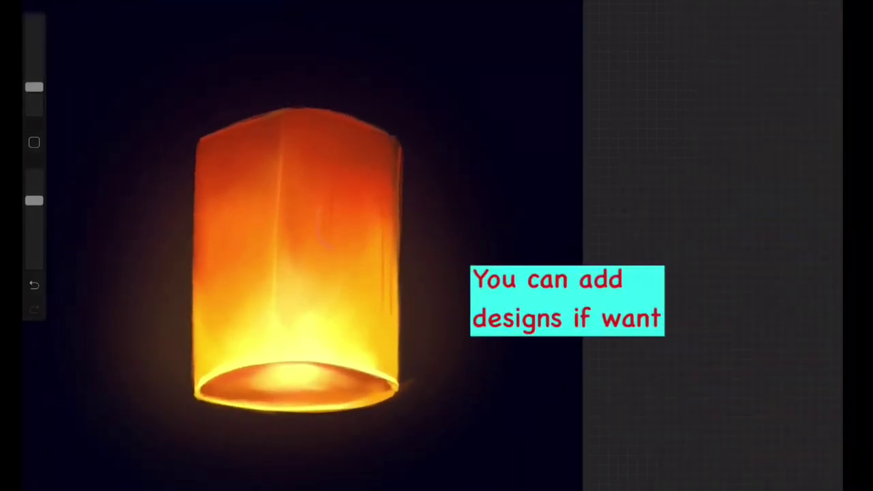
Step: Draw a three-leaf outline motif on the lantern's front
key(c)
click(772, 59)
key(c)
mouse_move(317, 212)
mouse_down()
mouse_move(330, 243)
mouse_move(371, 225)
mouse_up()
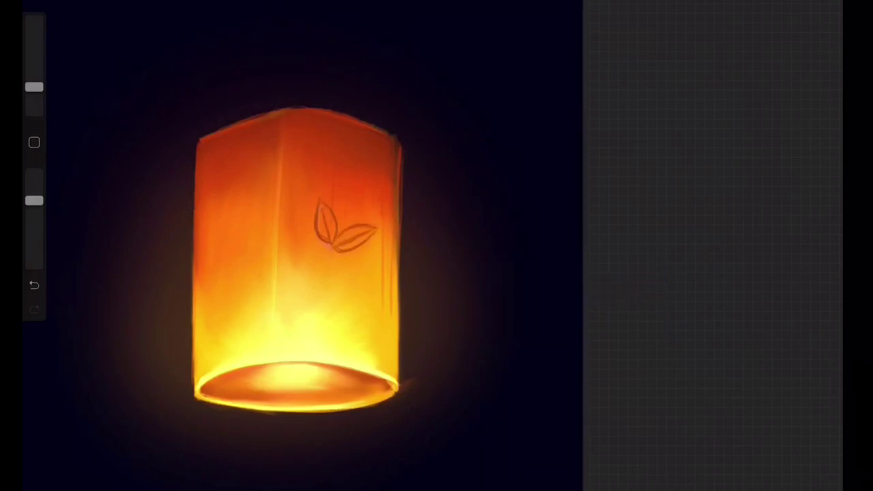
mouse_move(334, 244)
mouse_down()
mouse_move(301, 286)
mouse_move(330, 247)
mouse_up()
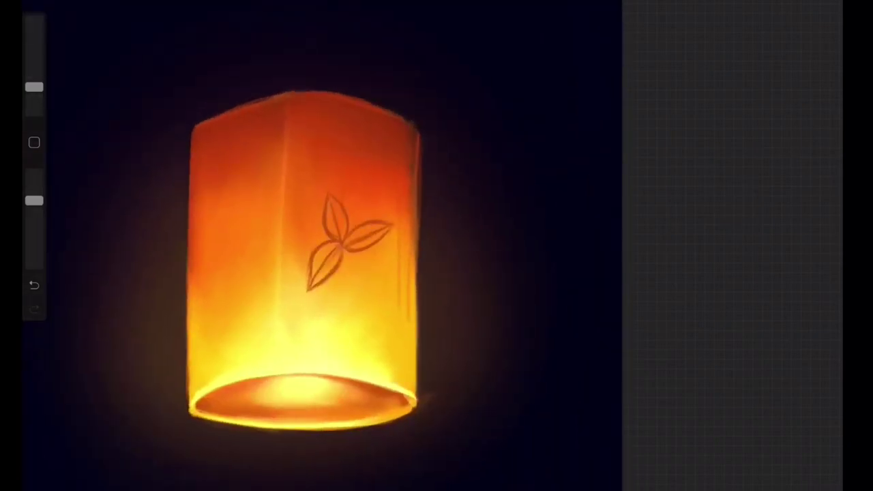
Step: Set the leaf layer to Colour Burn at about 40% opacity
click(800, 60)
click(661, 202)
click(662, 231)
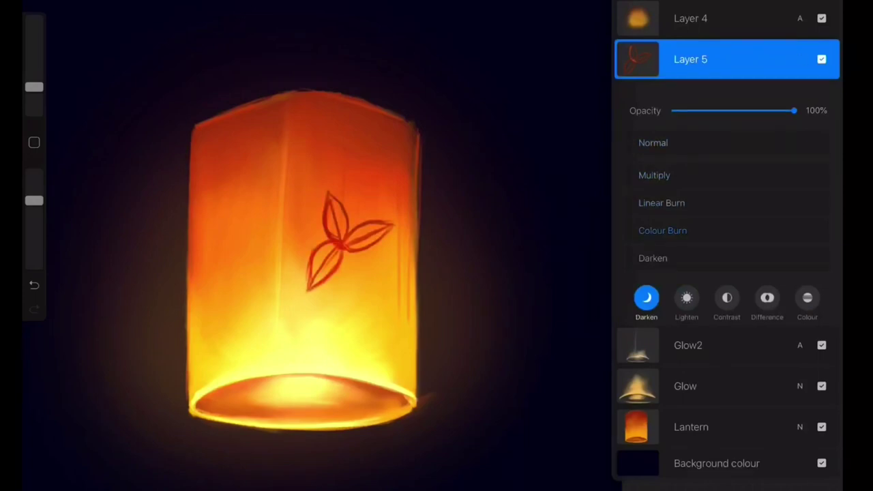
drag(794, 110, 720, 111)
Step: Duplicate the leaf layer and move the copy onto the lantern's left face
drag(764, 60, 655, 59)
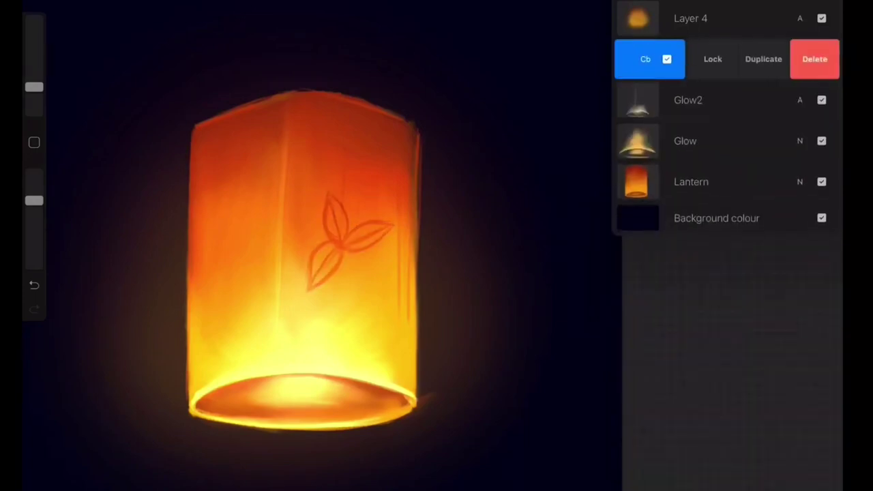
click(763, 59)
mouse_move(350, 242)
mouse_down()
mouse_move(244, 228)
mouse_move(274, 230)
mouse_move(235, 251)
mouse_up()
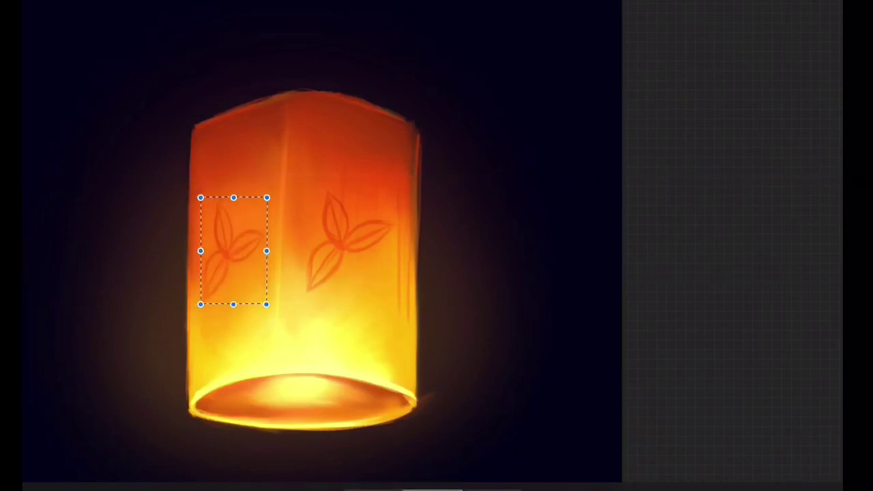
Step: Set the leaf motif layer, Layer 5, to 73% opacity
scroll(308, 245, down, 5)
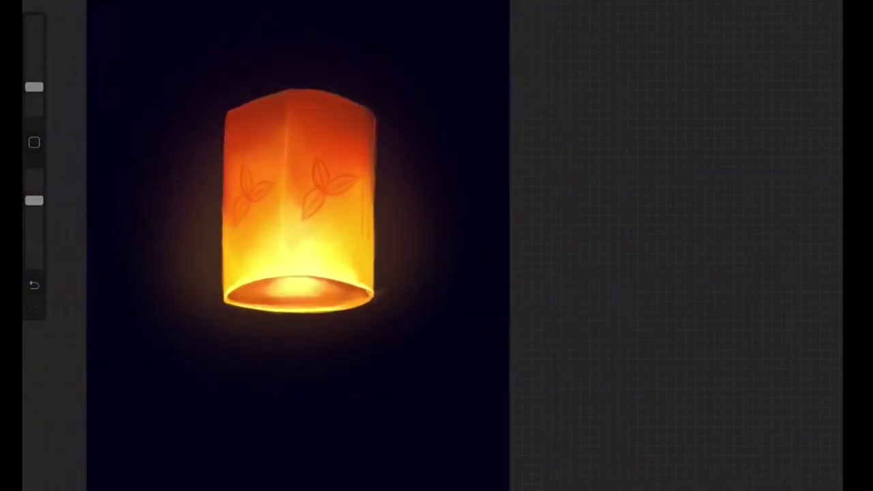
click(829, 7)
click(690, 59)
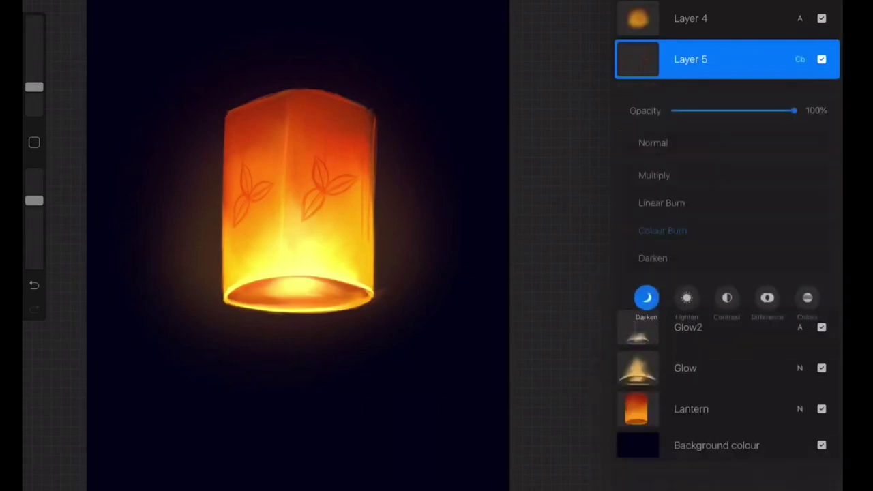
mouse_move(772, 111)
mouse_down()
mouse_move(721, 111)
mouse_move(788, 111)
mouse_move(765, 111)
mouse_up()
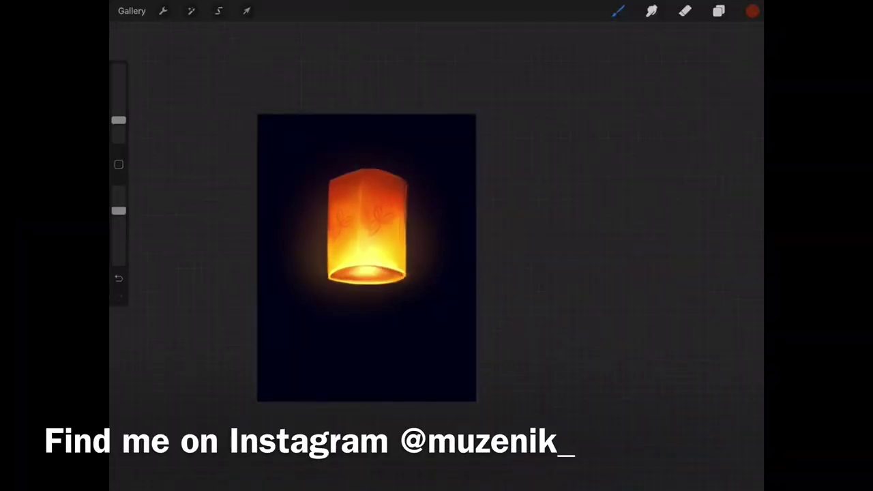
Step: Select the Glow2 layer and change the painting colour to yellow
scroll(366, 258, up, 5)
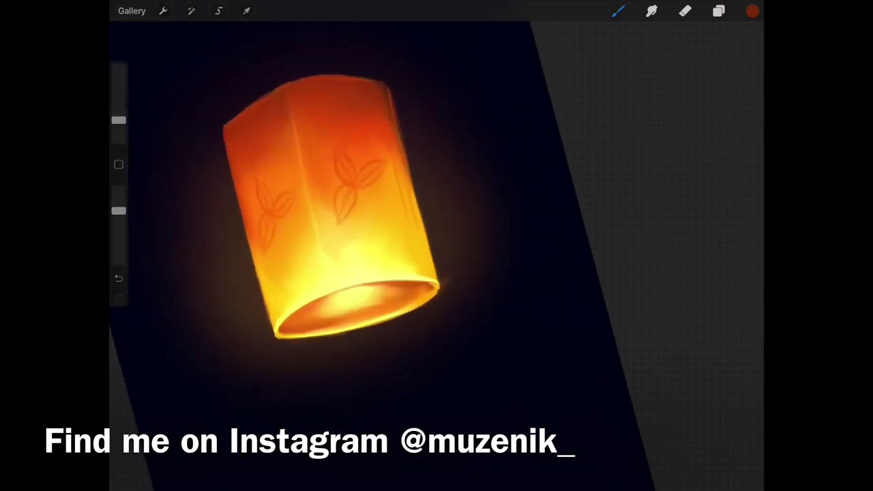
click(718, 11)
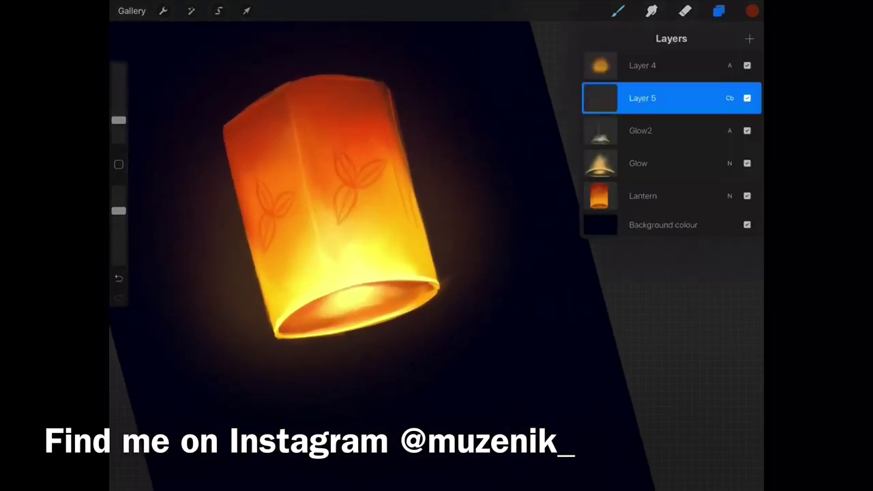
click(655, 65)
click(641, 130)
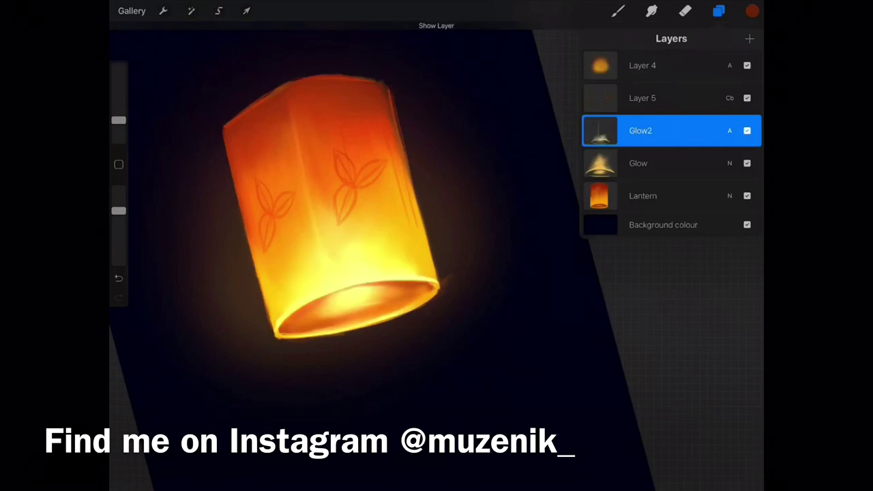
click(641, 130)
click(752, 11)
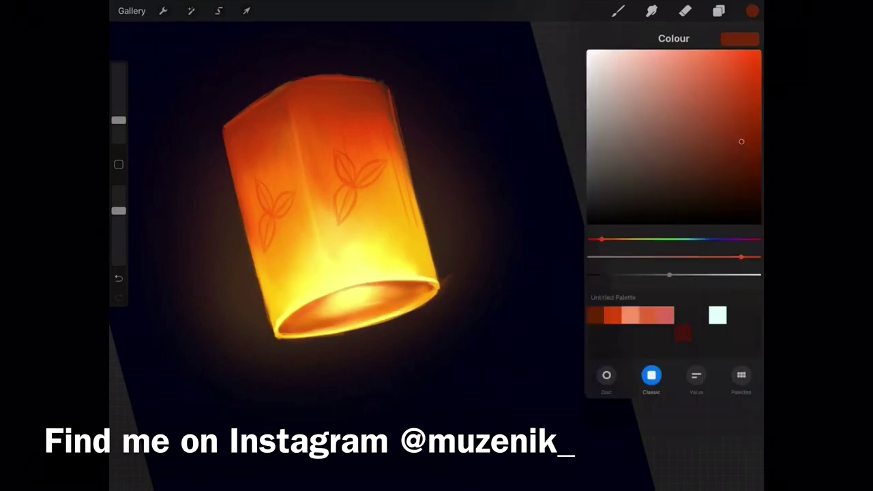
drag(601, 240, 631, 239)
click(617, 11)
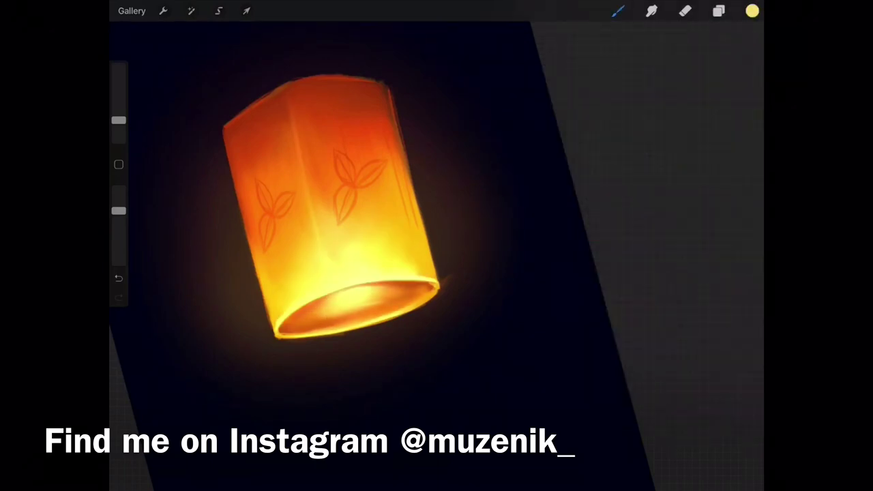
Step: Select Layer 4 and toggle its visibility to compare the glow
click(752, 11)
click(752, 11)
click(719, 11)
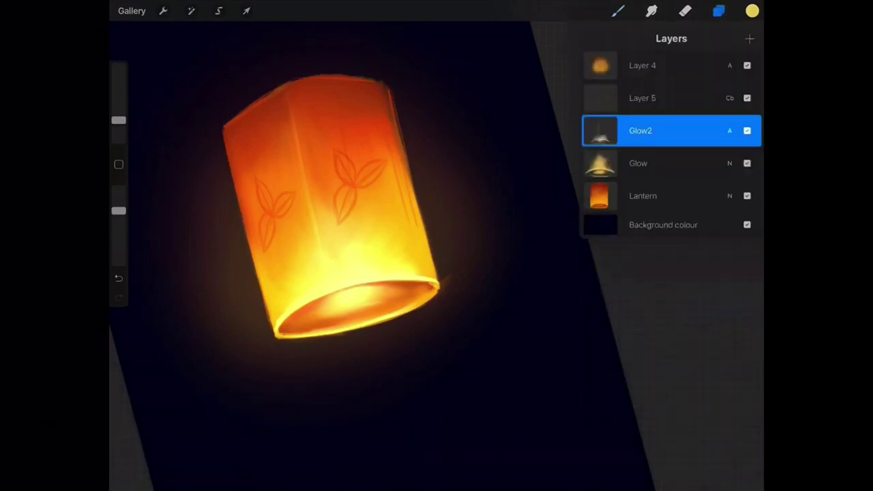
click(718, 11)
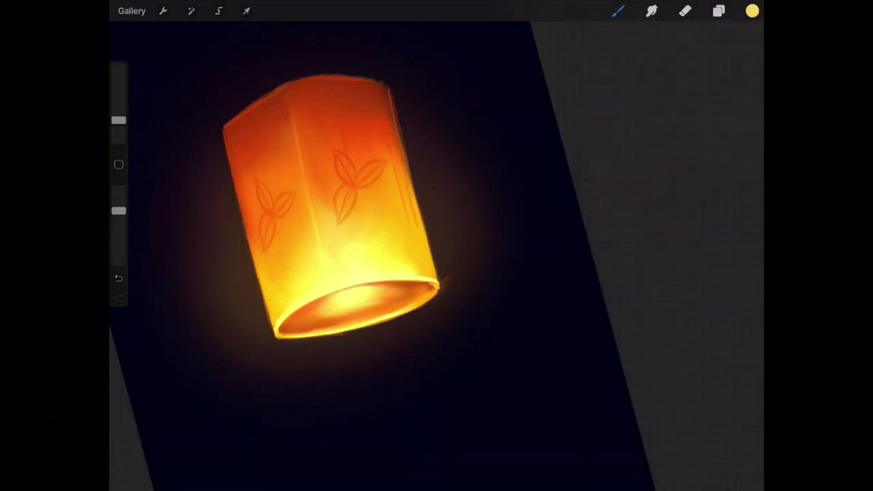
click(719, 11)
click(642, 65)
click(747, 65)
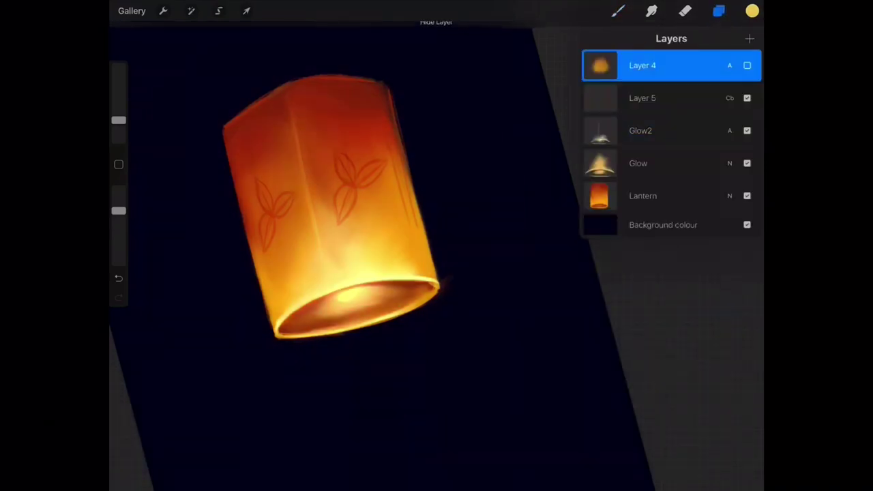
click(746, 65)
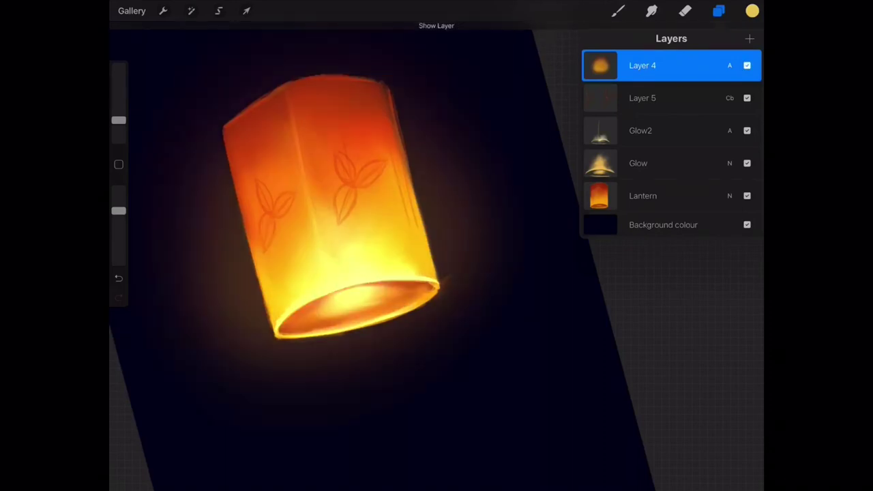
click(746, 64)
click(747, 64)
Step: Add a new layer set to a lighten-type blend mode
click(750, 38)
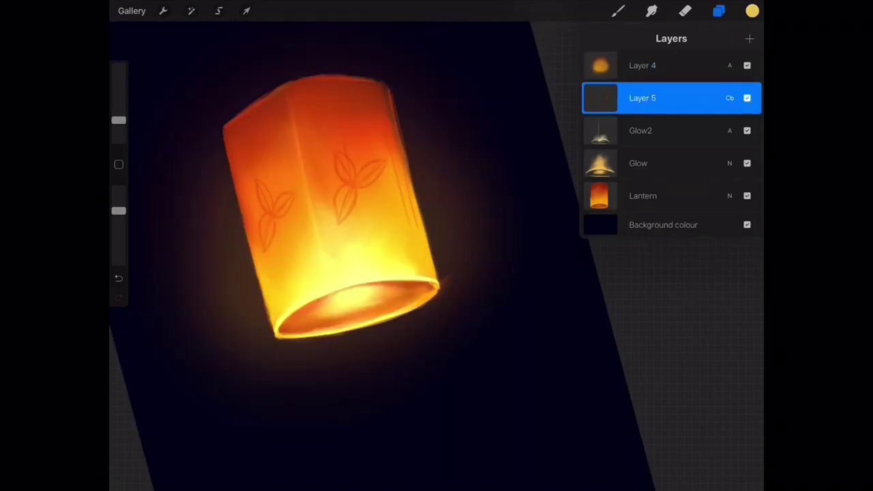
click(719, 10)
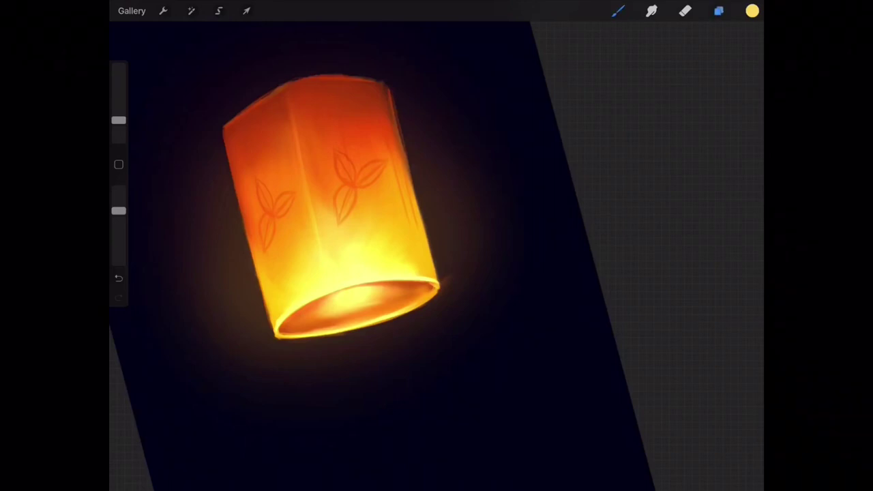
click(719, 11)
click(725, 96)
click(639, 288)
click(606, 234)
click(724, 95)
click(719, 10)
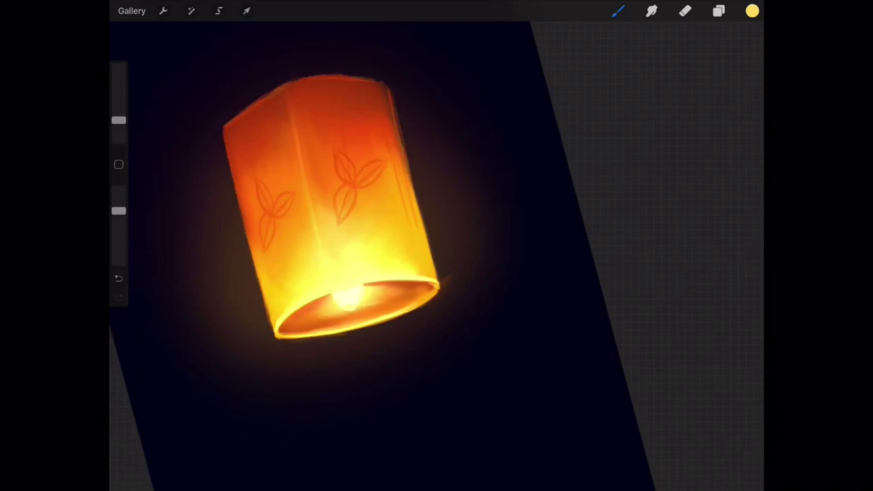
Step: Smudge the glow along the lantern's bottom rim
click(651, 11)
mouse_move(334, 298)
mouse_down()
mouse_move(364, 284)
mouse_move(327, 292)
mouse_move(347, 304)
mouse_up()
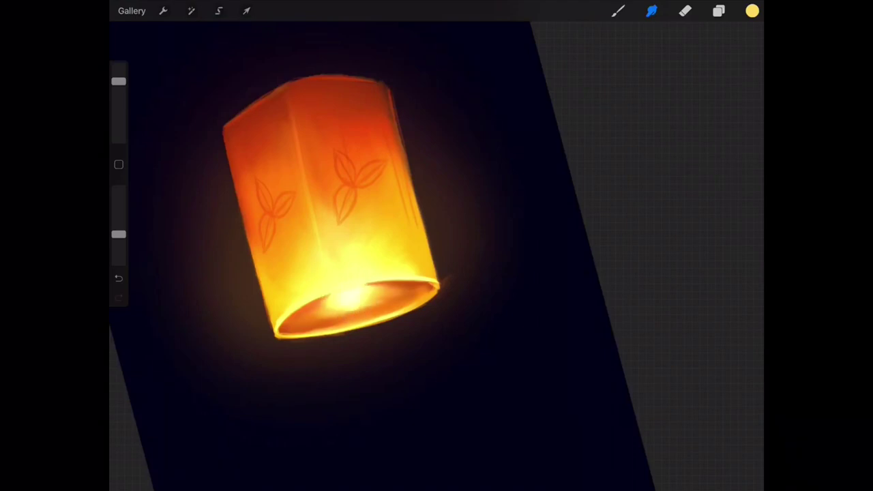
scroll(409, 259, up, 3)
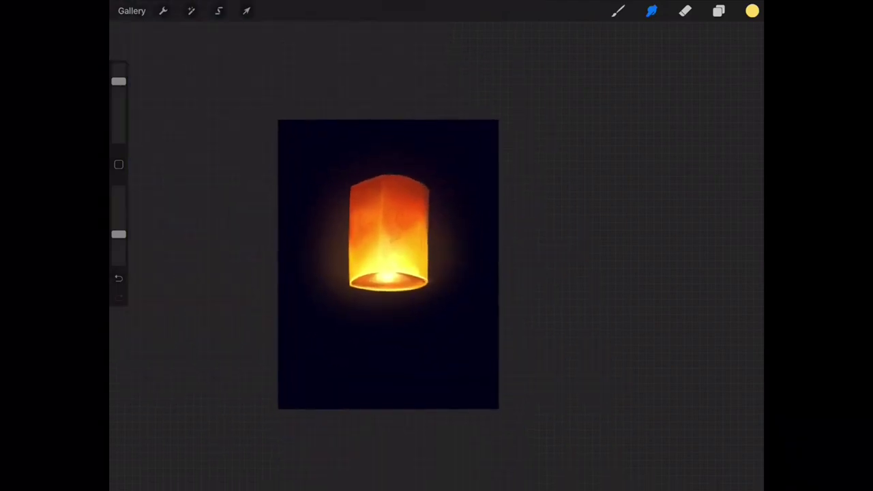
Step: Freeform-transform Layer 4's orange glow, stretching its top edge upward
scroll(388, 263, up, 1)
click(718, 11)
click(643, 64)
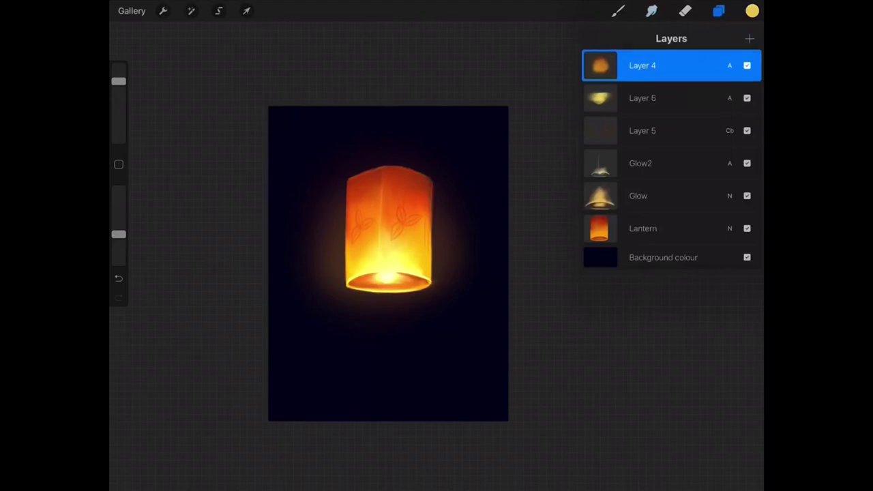
click(246, 10)
click(388, 447)
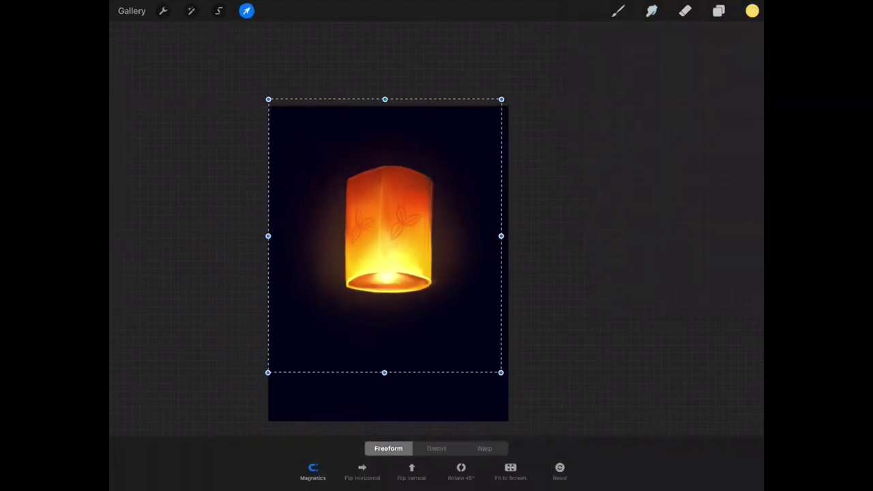
drag(387, 106, 384, 62)
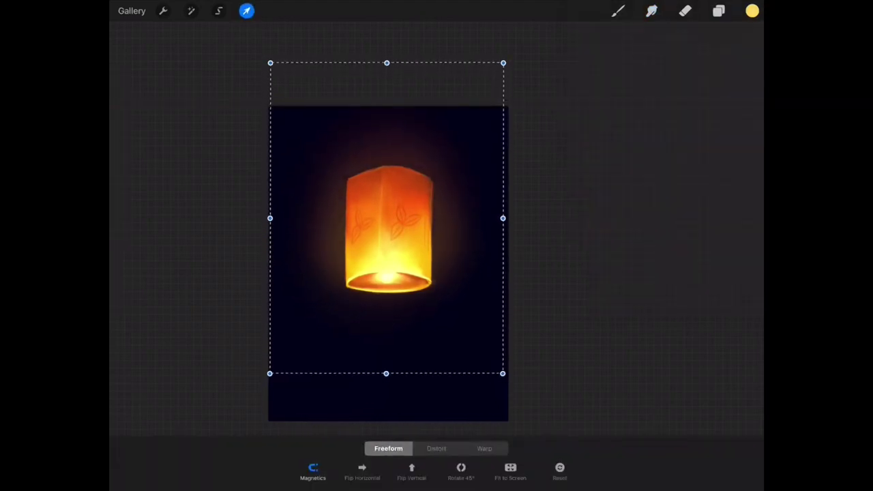
click(246, 11)
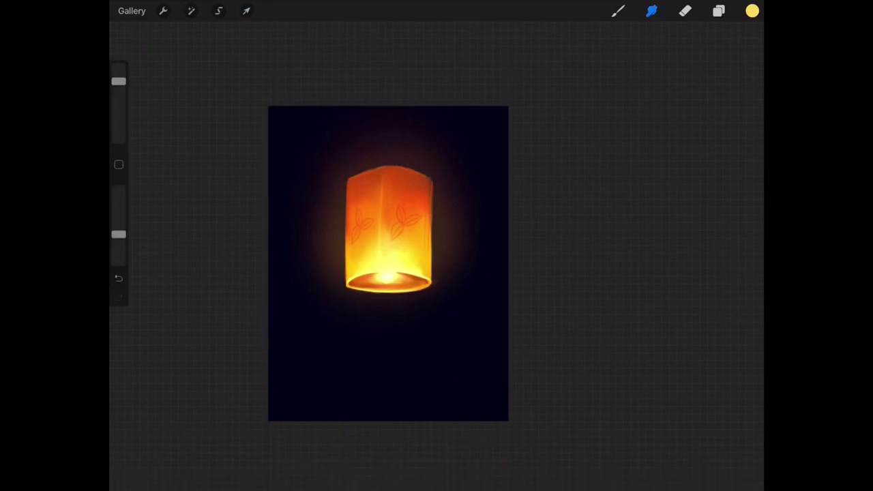
click(718, 11)
Step: Pick a near-black colour, undo the last erase stroke, enlarge the tool and switch to Smudge
click(752, 11)
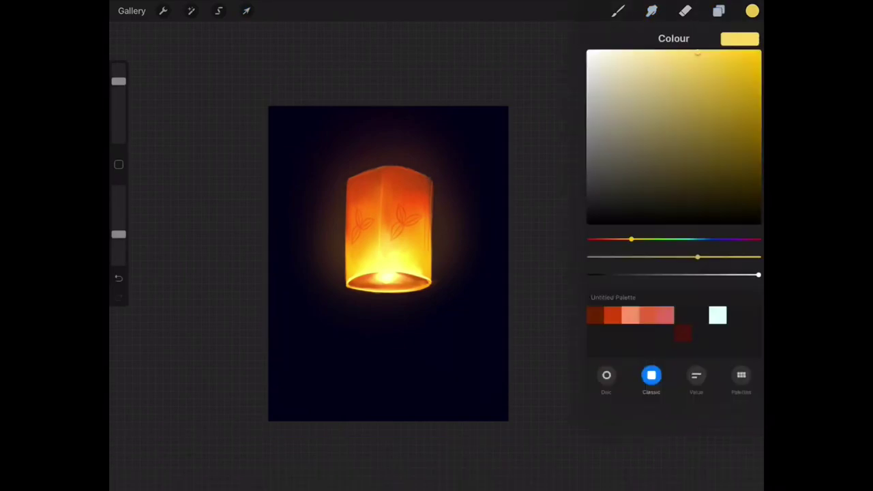
mouse_move(608, 194)
mouse_down()
mouse_move(594, 215)
mouse_move(588, 206)
mouse_up()
click(617, 11)
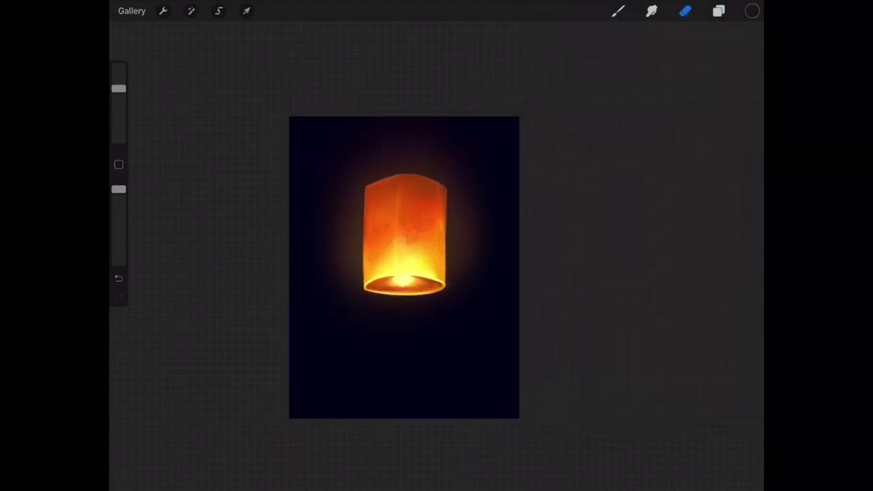
key(ctrl+z)
drag(118, 88, 118, 79)
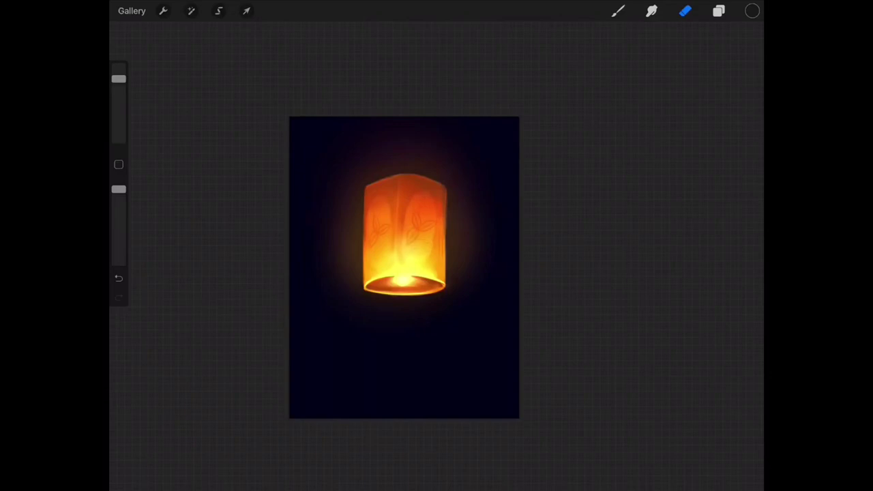
click(651, 11)
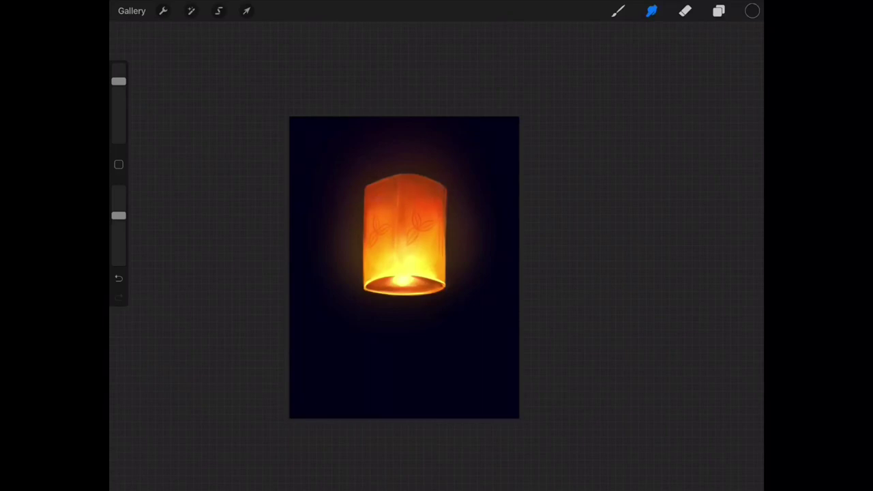
Step: Check Layer 7's Overlay blend settings, then hide and delete Layer 7
click(719, 11)
click(728, 129)
click(728, 129)
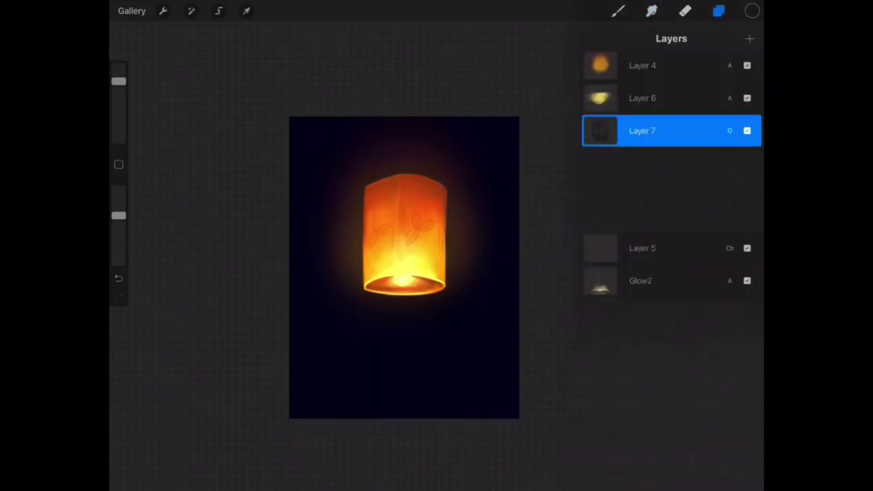
click(719, 11)
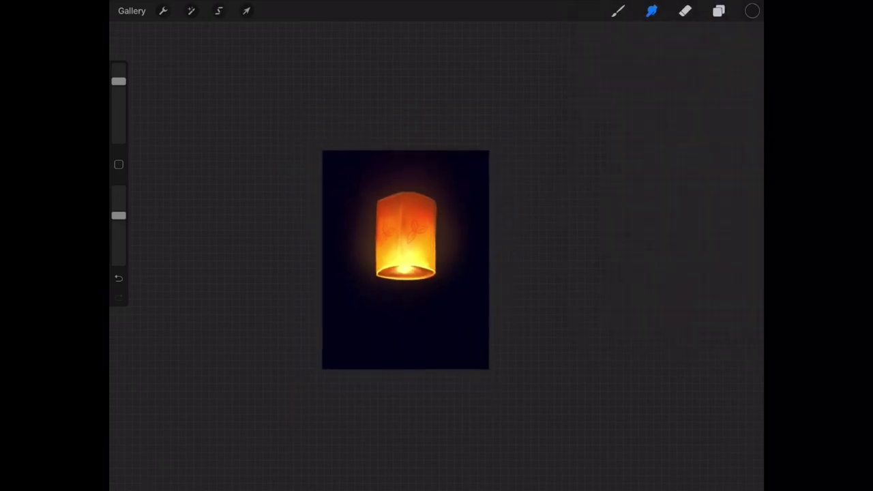
click(718, 11)
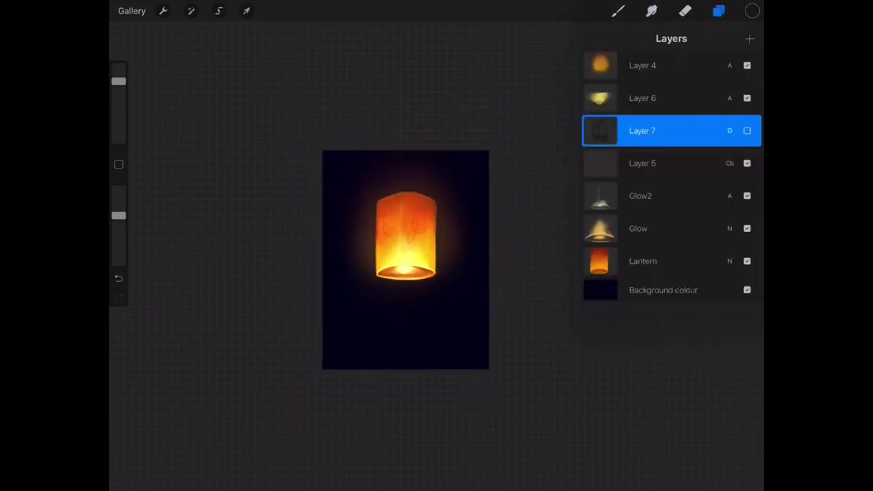
drag(689, 164, 613, 163)
click(743, 163)
click(719, 11)
click(651, 11)
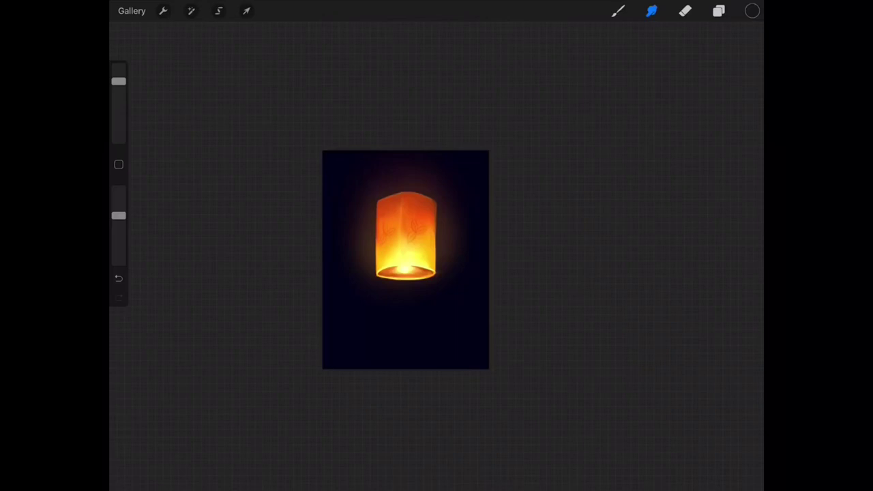
Step: Toggle Layer 5's visibility to compare and check its blend settings
click(719, 11)
click(747, 130)
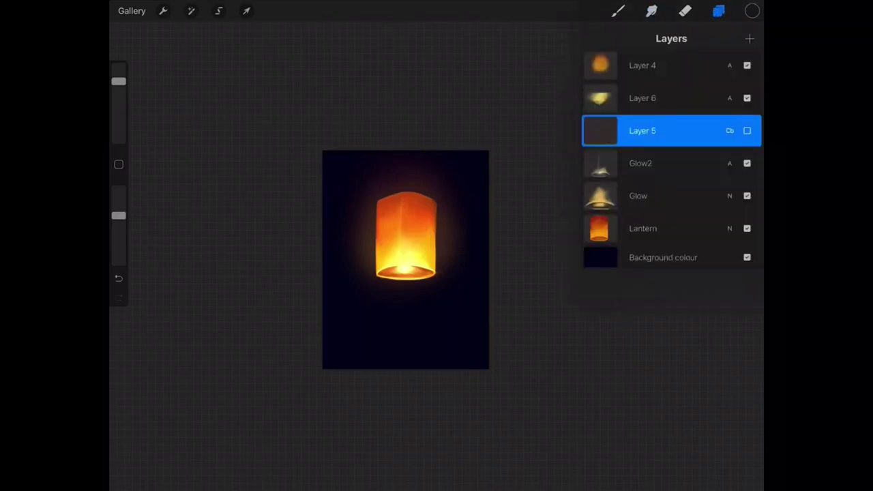
click(747, 130)
click(729, 131)
click(729, 131)
click(651, 11)
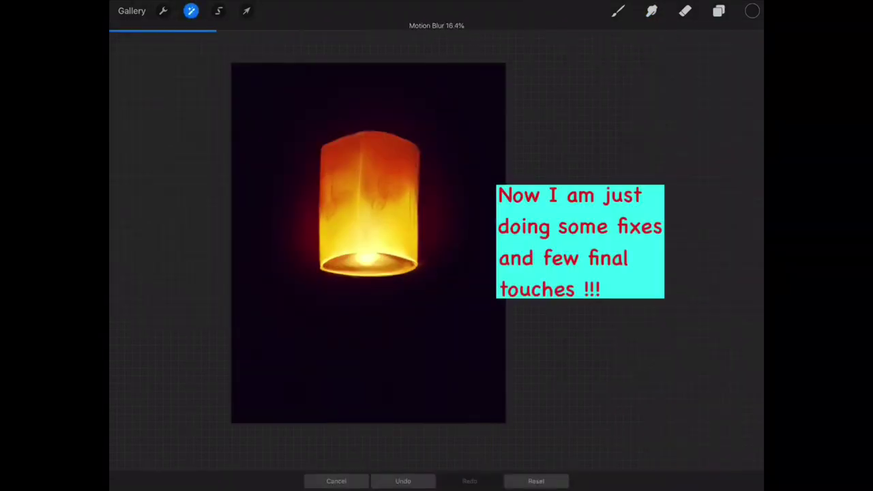
Step: Revert a first Motion Blur, then apply Motion Blur at 60.8% on another layer
drag(368, 307, 538, 307)
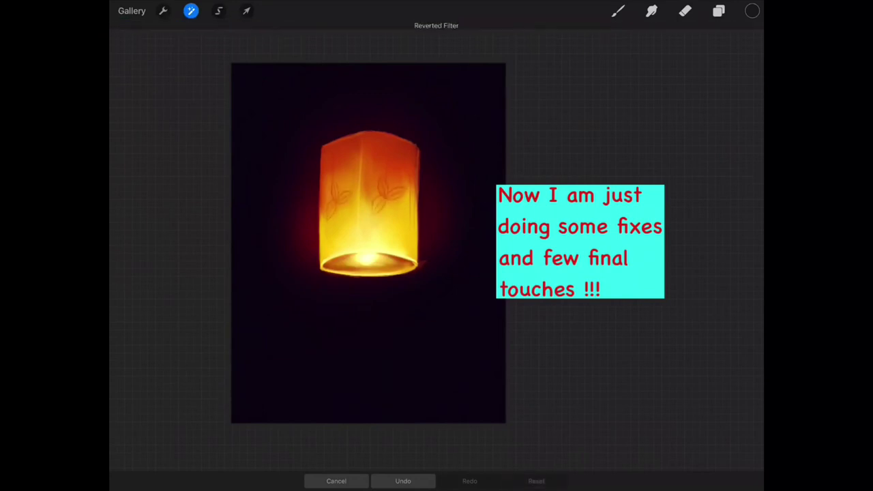
click(719, 11)
click(672, 65)
click(190, 11)
click(156, 103)
mouse_move(368, 306)
mouse_down()
mouse_move(682, 307)
mouse_move(436, 307)
mouse_up()
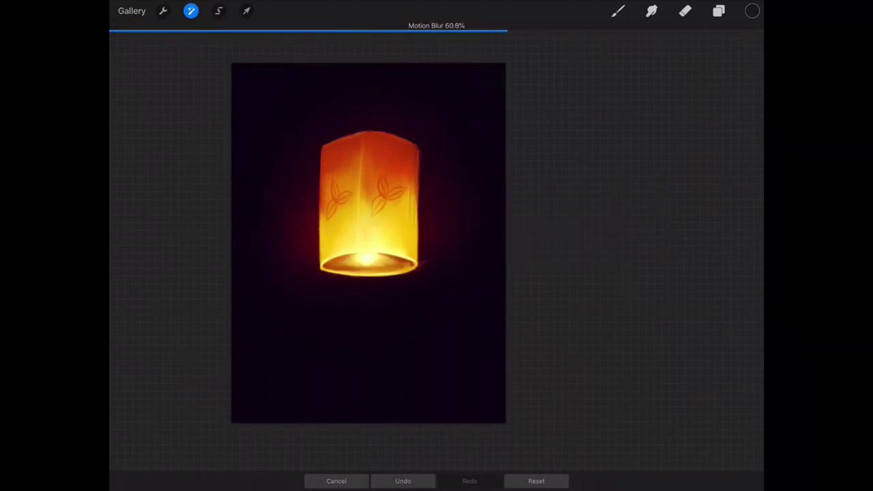
click(718, 11)
click(727, 64)
Step: Return to Smudge on Layer 6 with a light lantern colour and a smaller brush
click(651, 10)
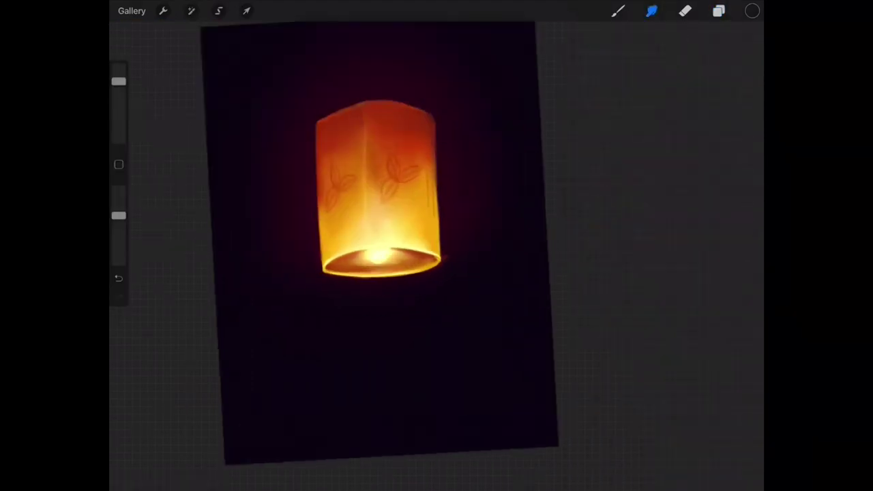
scroll(378, 204, up, 5)
click(346, 273)
click(752, 11)
click(719, 11)
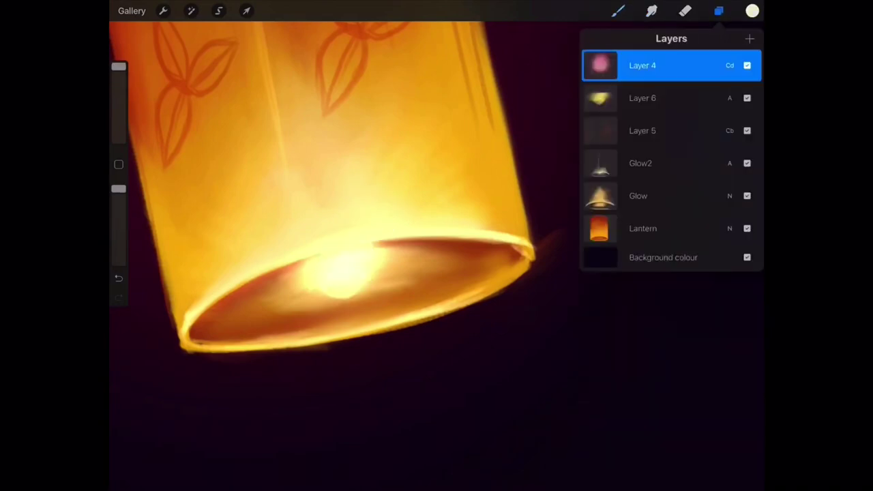
click(642, 97)
click(719, 11)
drag(119, 66, 119, 105)
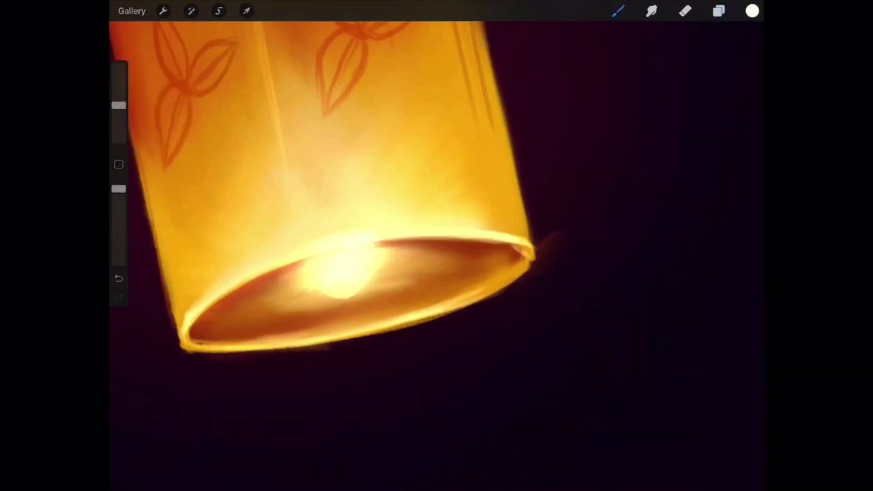
click(118, 278)
Step: Paint faint orange-red inside the lantern's bottom opening with the Technical Pencil brush
click(617, 11)
click(652, 69)
click(618, 11)
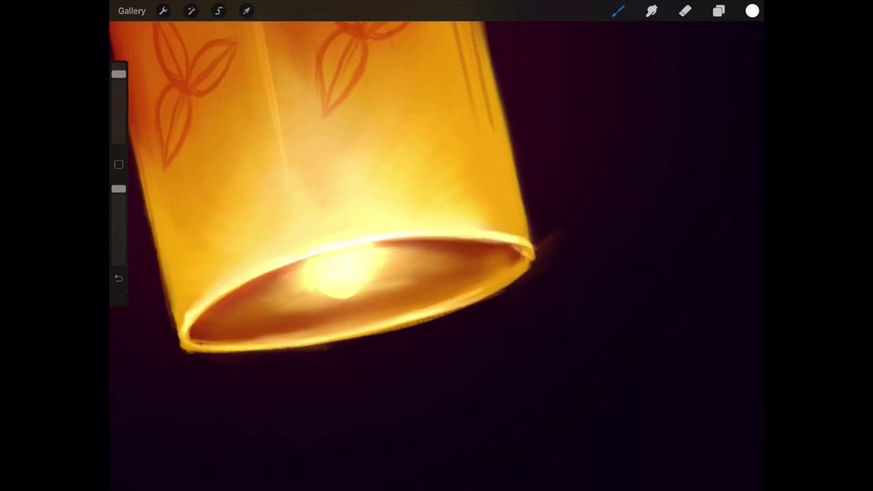
scroll(436, 252, down, 5)
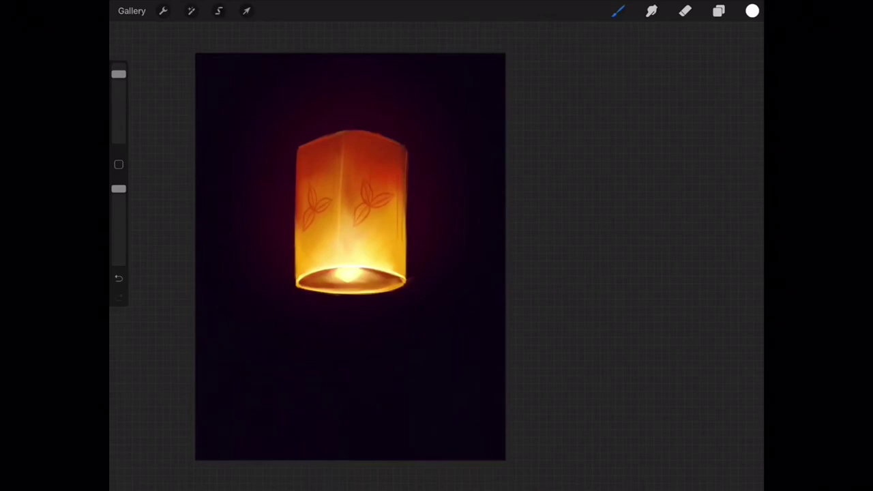
scroll(351, 256, down, 1)
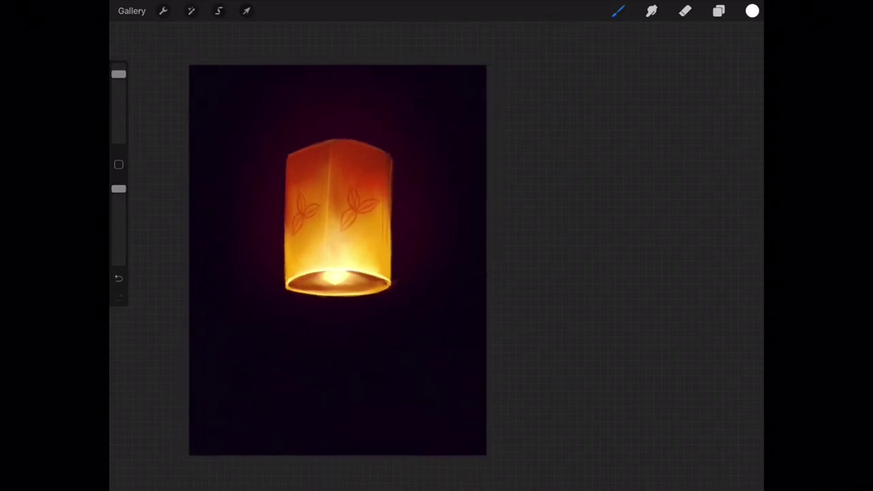
scroll(337, 218, up, 5)
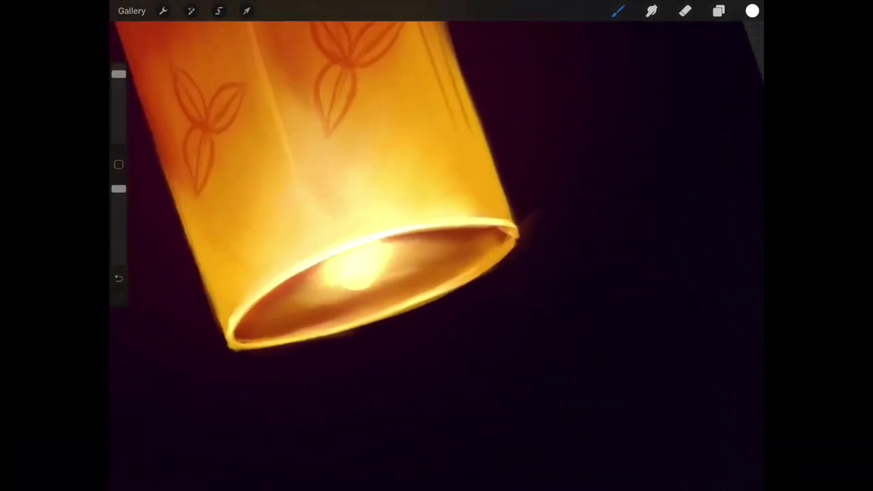
click(403, 229)
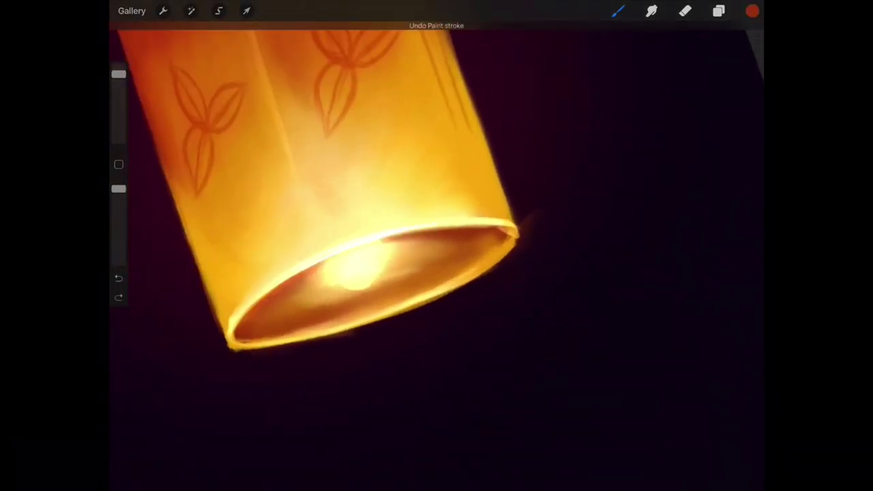
drag(334, 314, 404, 286)
Step: Undo the orange stroke, try a blend inside the opening, then revert two strokes
click(651, 10)
drag(303, 314, 402, 290)
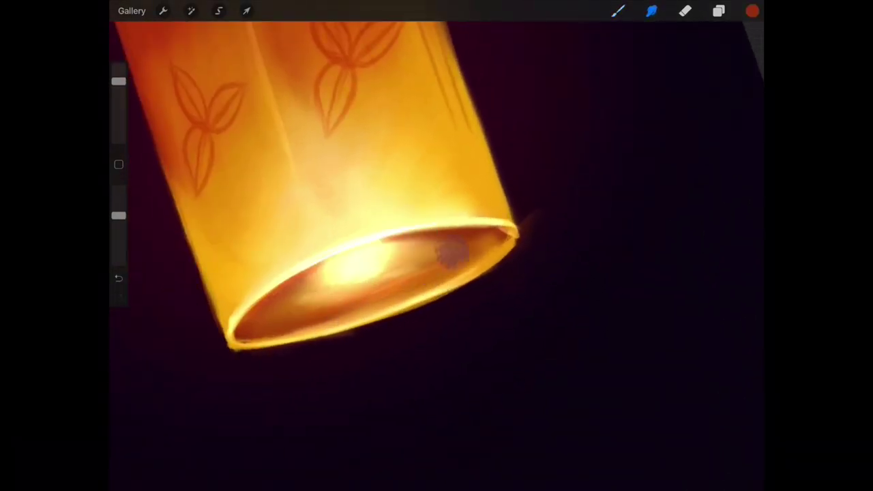
click(118, 278)
click(118, 278)
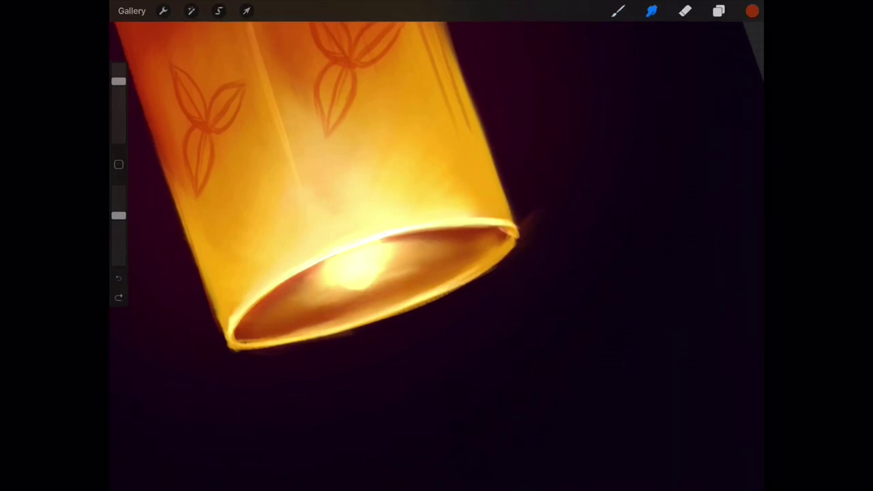
scroll(436, 245, down, 5)
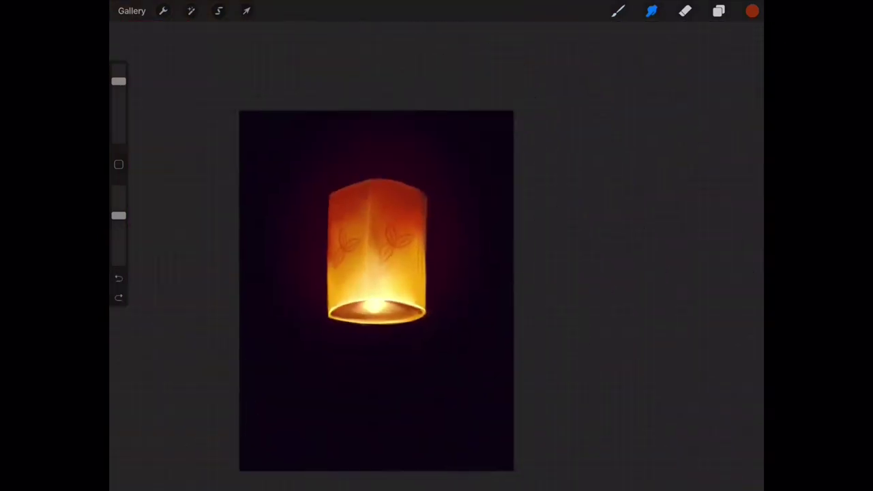
Step: Darken the lantern's bottom rim by smudging, then check the layer, colour and brush
click(719, 10)
click(719, 10)
scroll(436, 246, up, 5)
drag(382, 293, 442, 259)
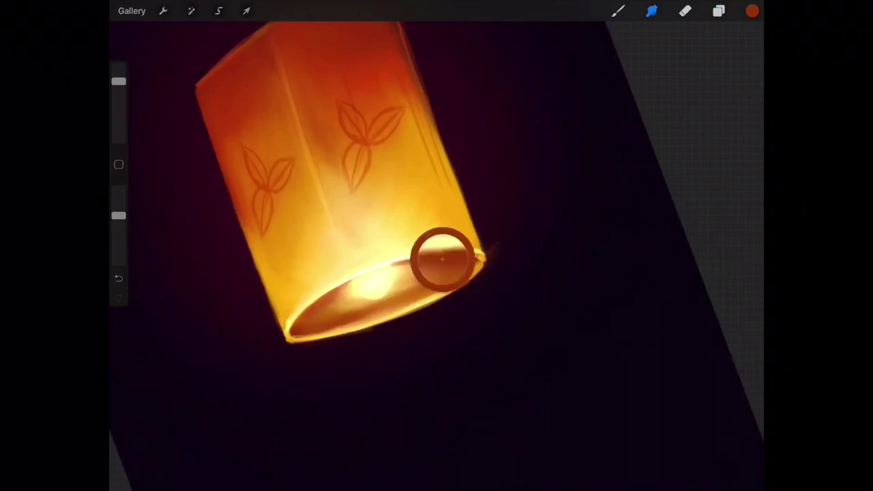
click(618, 10)
click(752, 10)
click(752, 10)
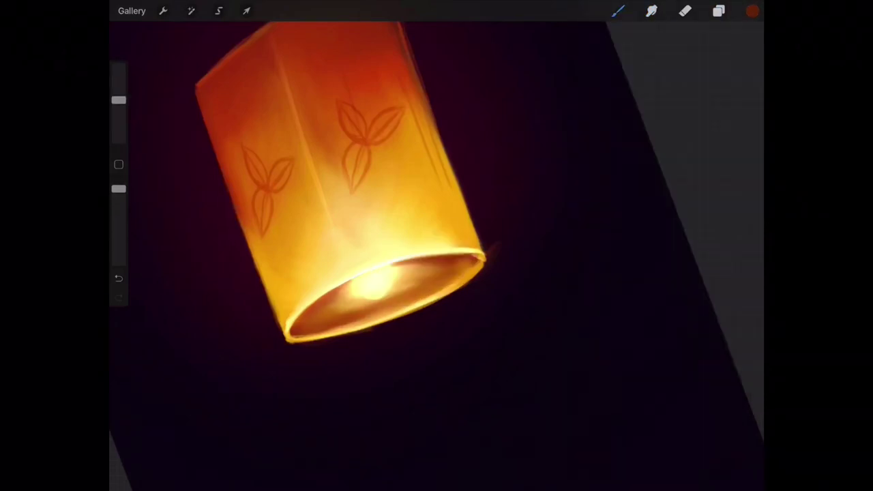
click(618, 10)
click(618, 10)
Step: Paint three dark strokes inside the rim with a larger brush, undoing stray smudges
drag(119, 120, 119, 99)
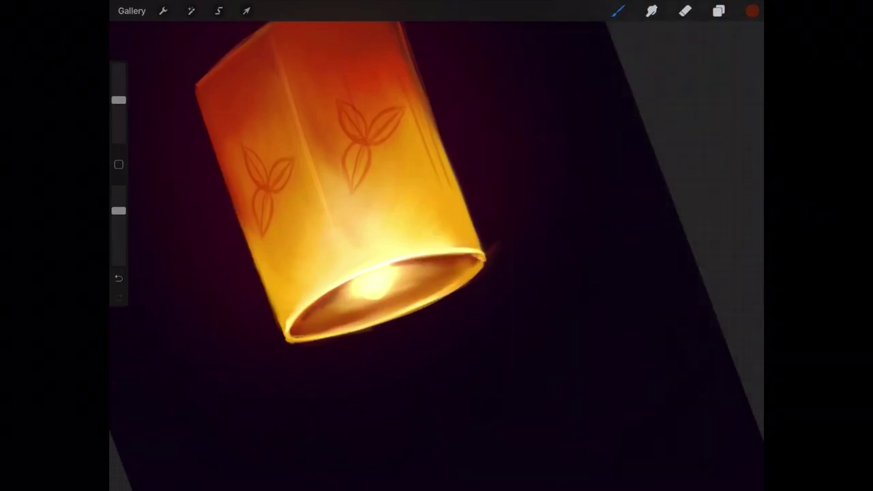
drag(308, 315, 347, 289)
drag(402, 273, 461, 260)
drag(308, 321, 406, 297)
click(651, 10)
drag(287, 337, 331, 304)
click(118, 278)
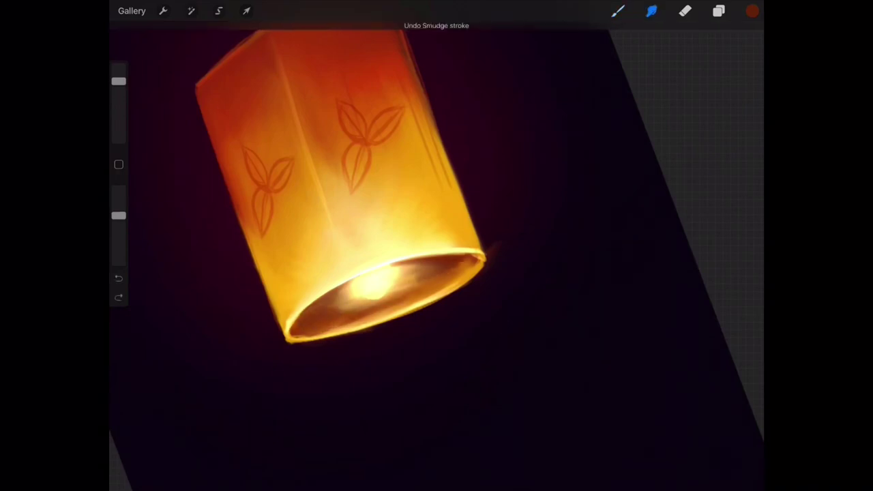
click(118, 278)
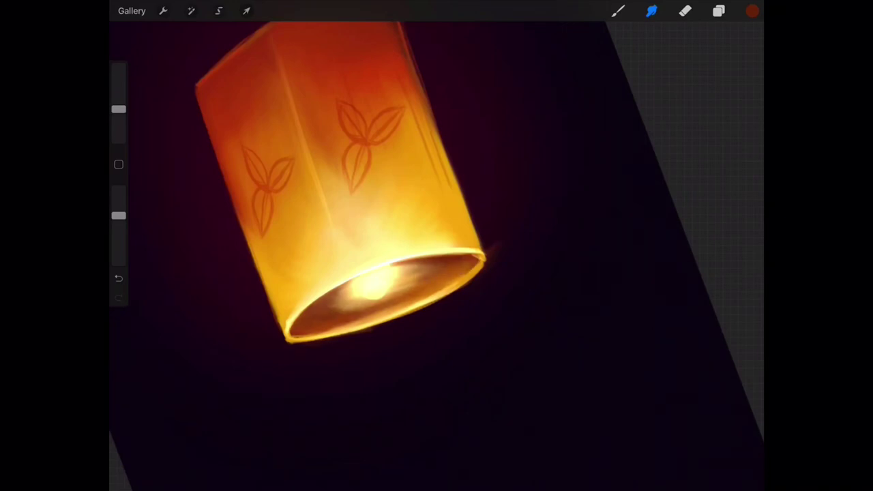
Step: Smudge the glow into the inner rim's right side and around the flame
scroll(436, 245, down, 5)
scroll(436, 246, up, 8)
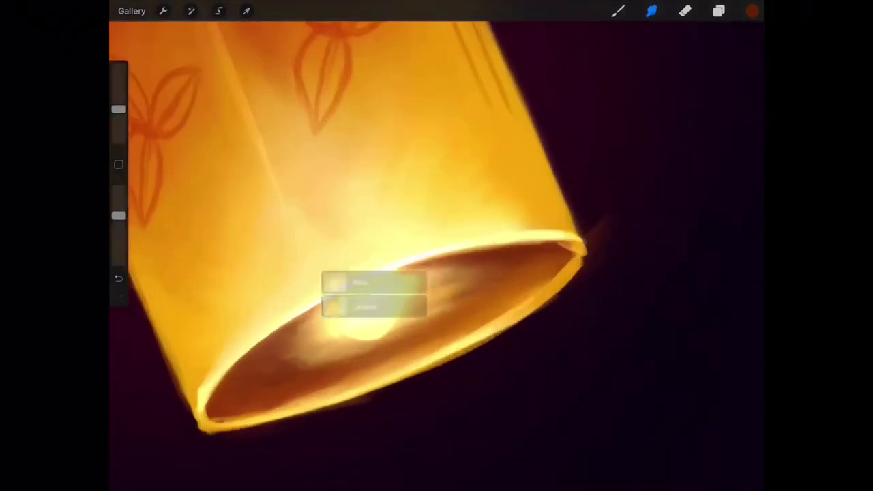
drag(409, 279, 477, 254)
drag(307, 320, 310, 336)
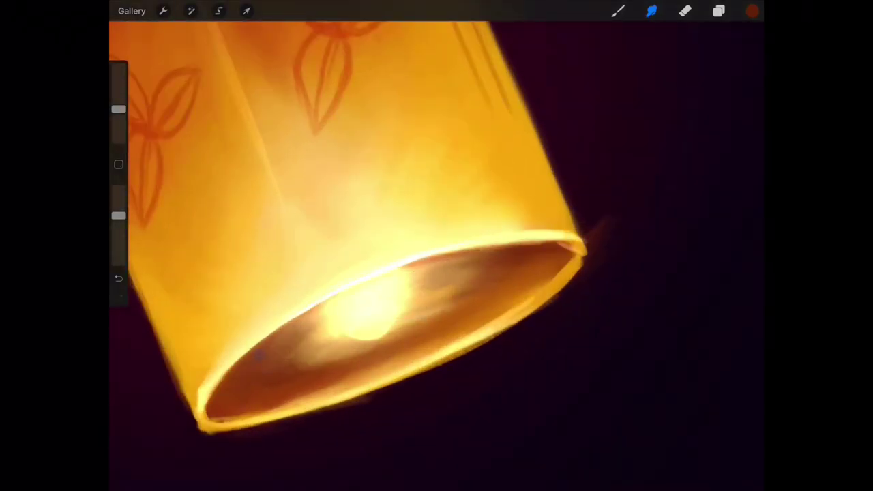
mouse_move(326, 366)
mouse_down()
mouse_move(300, 354)
mouse_move(402, 341)
mouse_up()
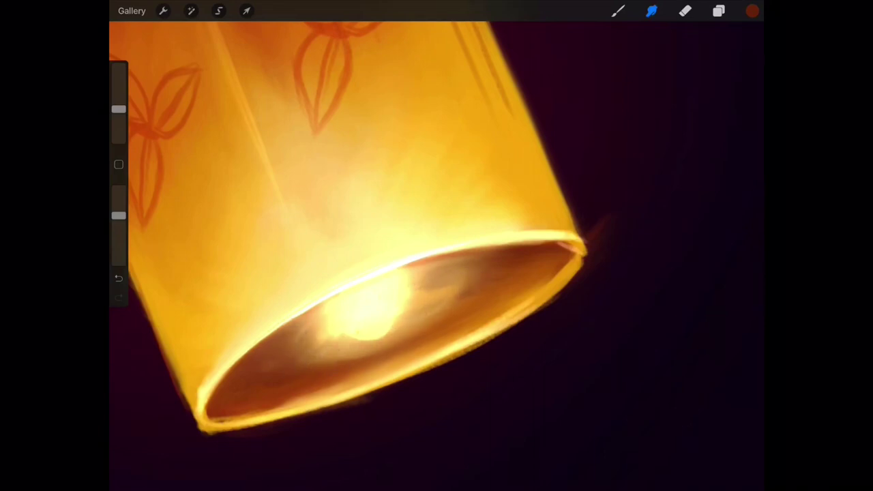
click(718, 11)
click(654, 163)
Step: Compare the glow with Glow2 hidden and shown, then smudge on Layer 6
click(747, 163)
click(746, 163)
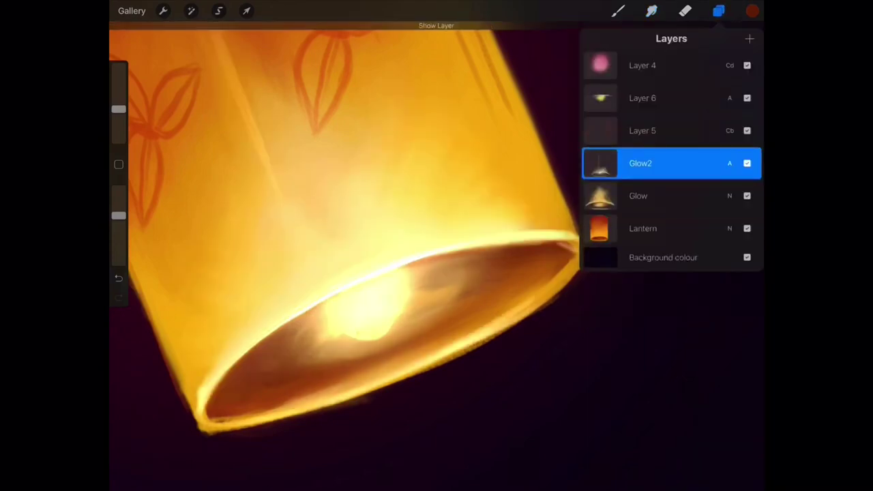
click(719, 11)
key(s)
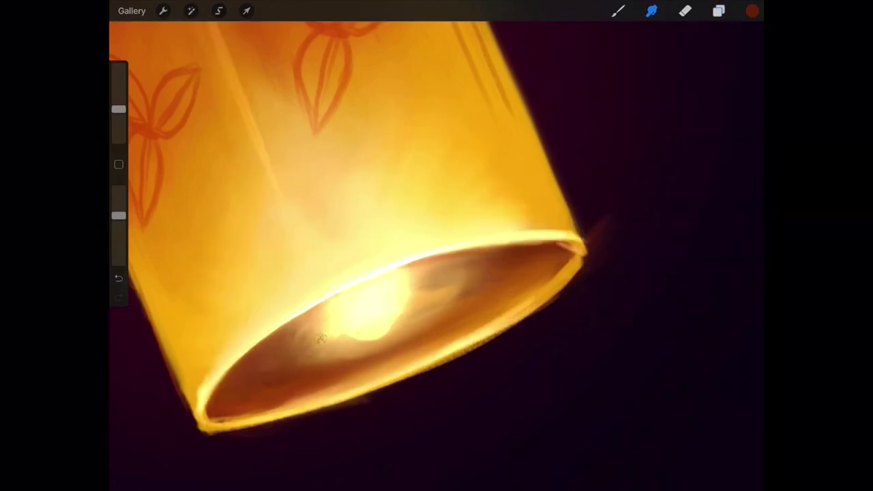
click(718, 11)
click(746, 163)
click(747, 163)
click(655, 97)
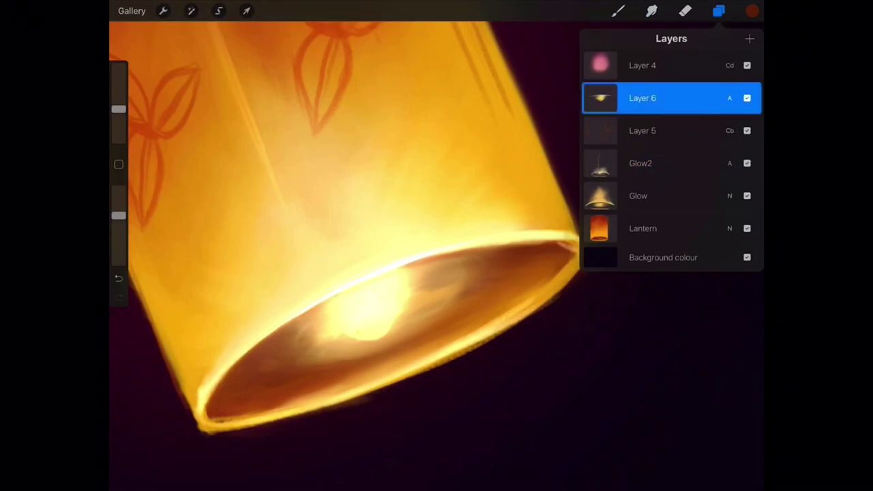
click(326, 335)
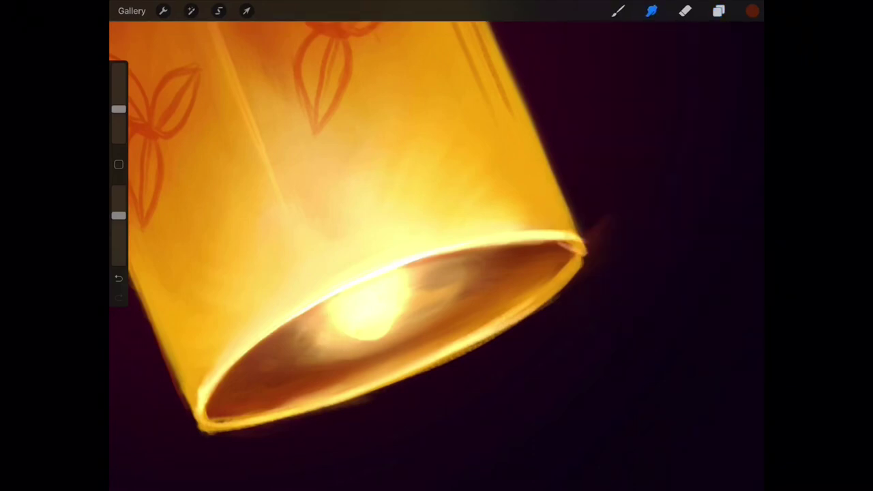
Step: Dab bright speckles onto the flame at the rim and bring up Glow2's layer options
scroll(396, 273, down, 5)
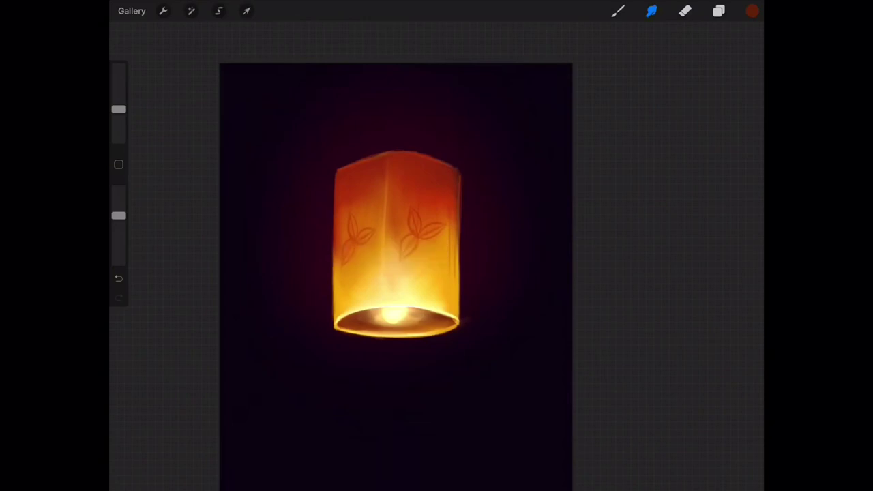
scroll(396, 272, down, 3)
scroll(396, 272, up, 10)
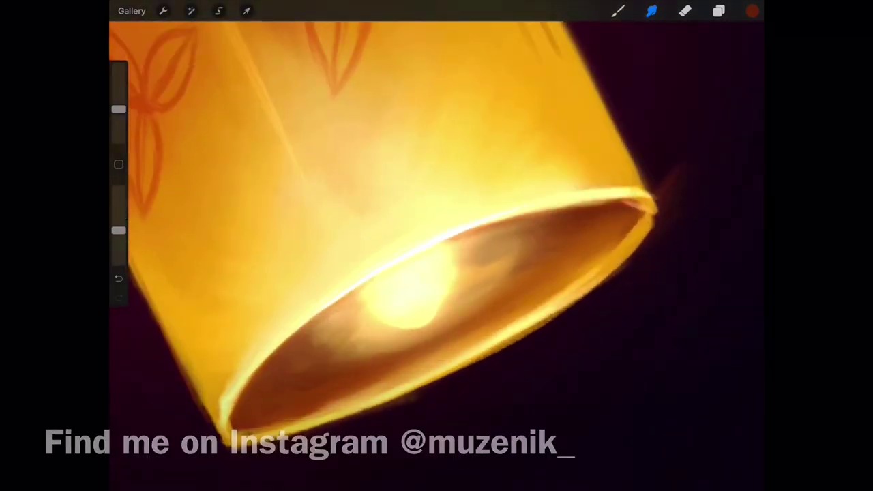
click(344, 333)
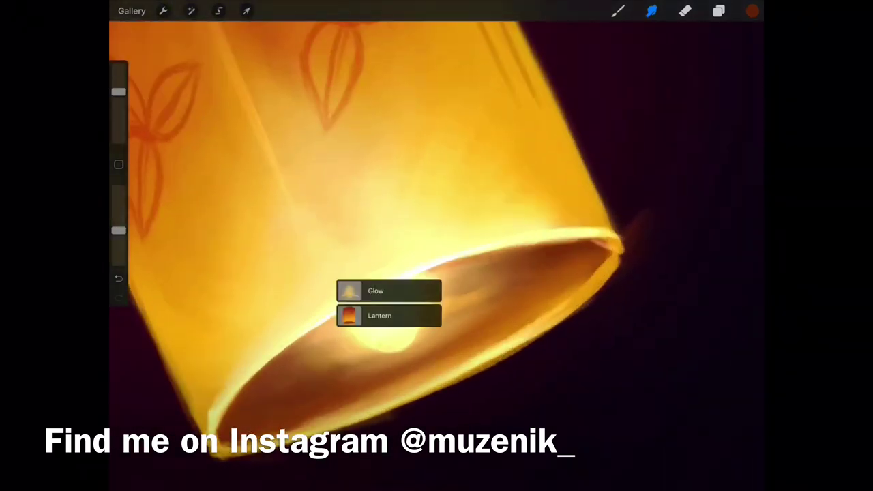
click(641, 163)
click(641, 163)
Step: Undo merging Glow2 into Glow, keeping it separate, and toggle its visibility to compare
click(540, 231)
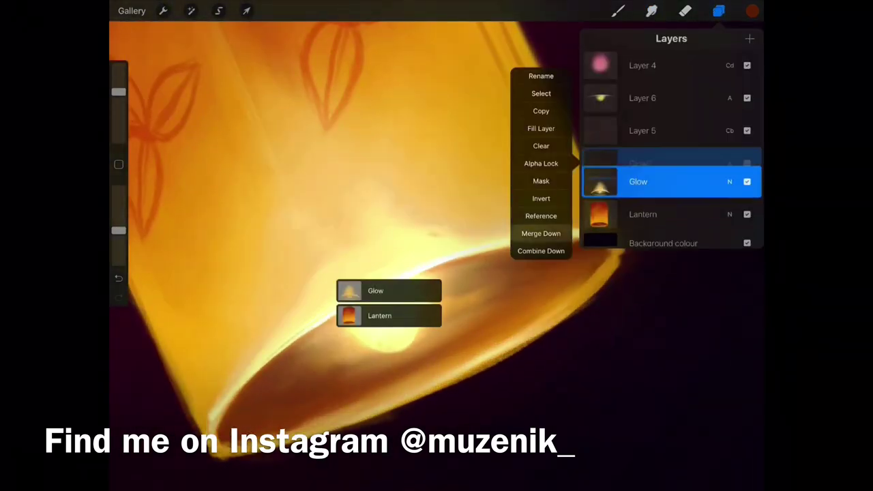
key(ctrl+z)
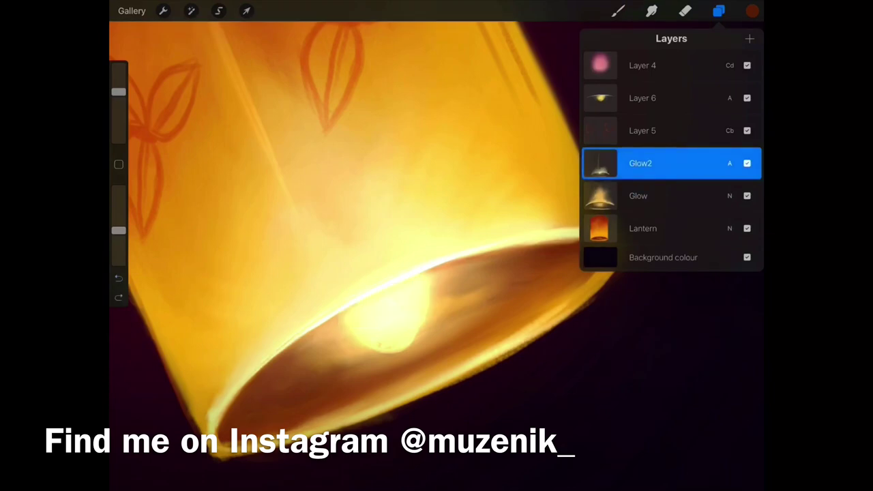
click(746, 163)
click(747, 163)
Step: Smudge away the dark dab, smooth the lower rim edge, and smear the inner rim
click(651, 11)
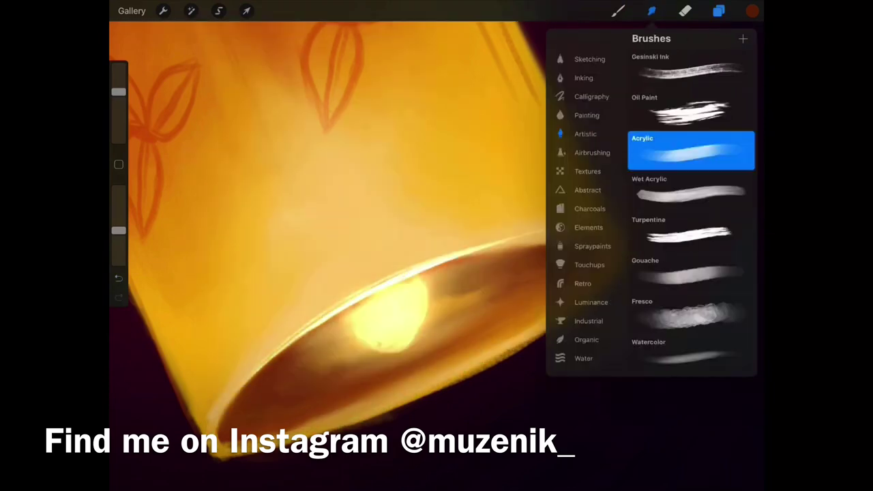
click(450, 300)
drag(450, 299, 491, 279)
drag(205, 436, 409, 396)
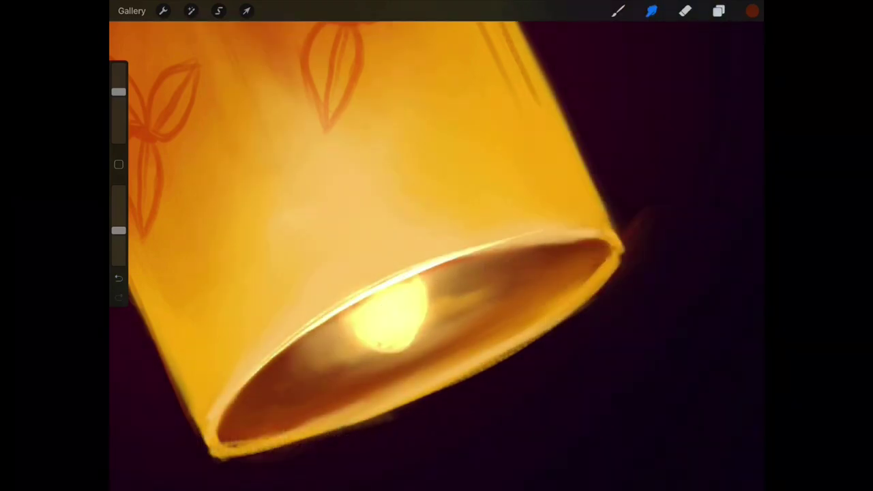
click(718, 11)
click(643, 228)
click(718, 11)
click(436, 310)
mouse_move(437, 310)
mouse_down()
mouse_move(510, 298)
mouse_move(362, 366)
mouse_move(321, 356)
mouse_move(372, 365)
mouse_up()
Step: Smudge several spots inside the lamp's inner rim, checking the Glow layer
click(719, 11)
click(718, 11)
click(340, 352)
click(472, 304)
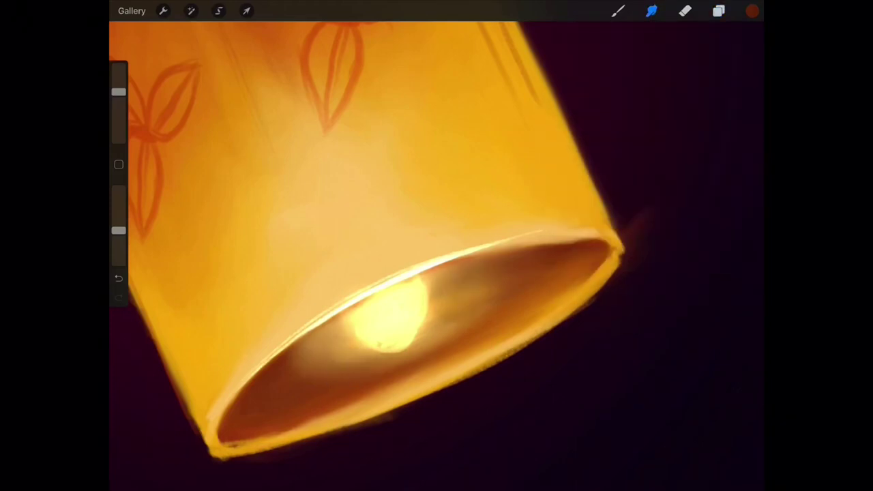
click(434, 319)
click(718, 11)
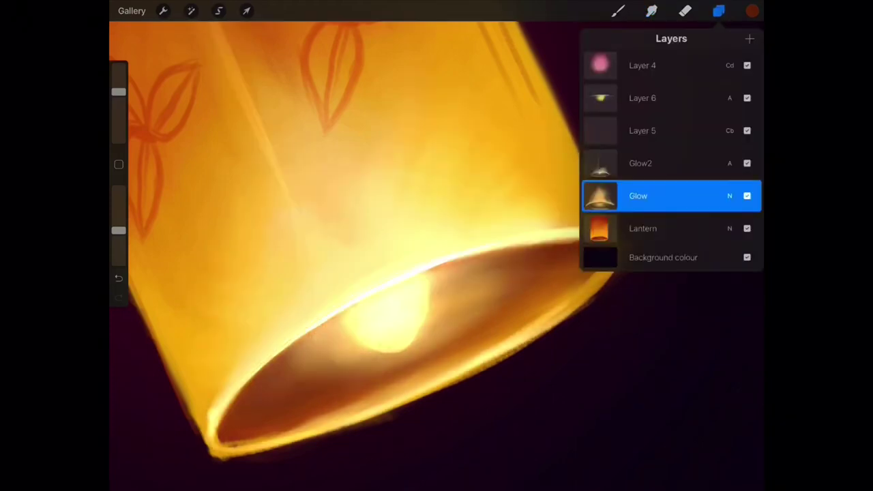
click(718, 11)
click(719, 11)
click(719, 10)
scroll(436, 246, down, 5)
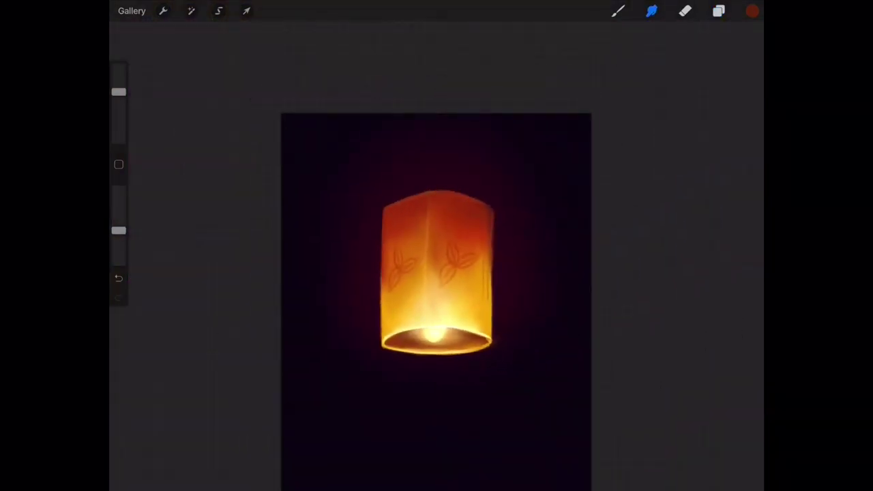
scroll(422, 300, down, 2)
click(719, 11)
click(726, 66)
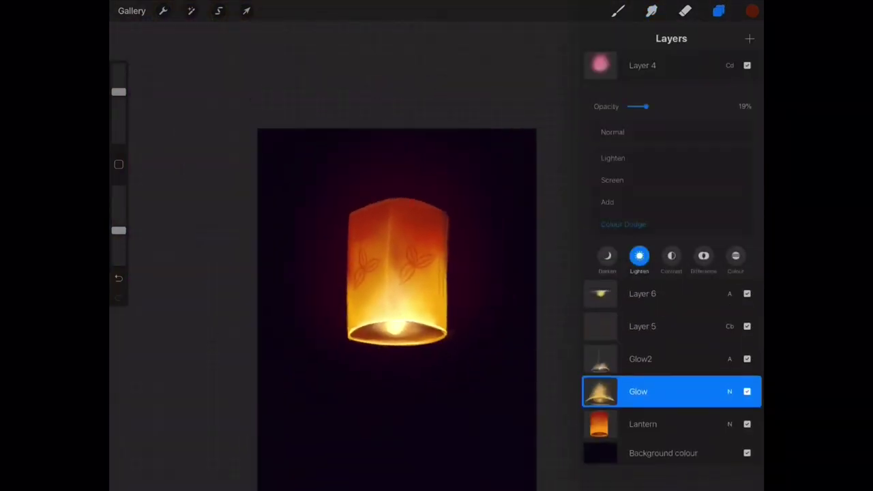
click(671, 256)
click(651, 11)
scroll(426, 293, down, 2)
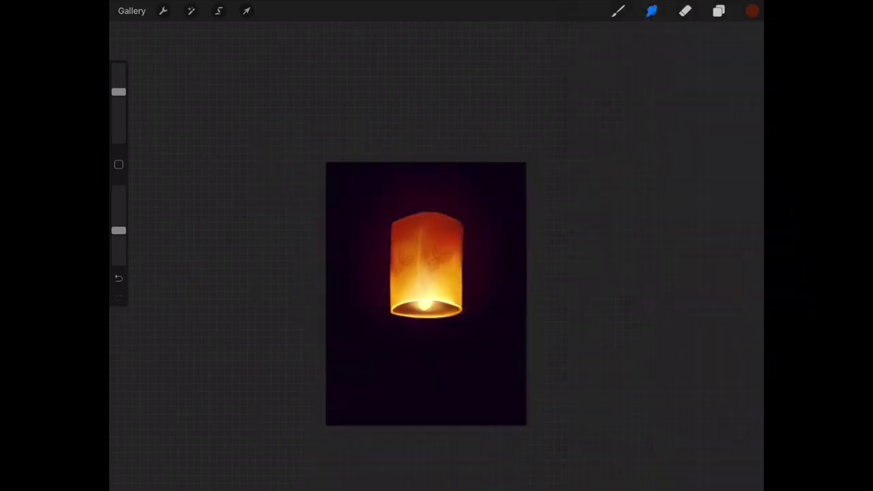